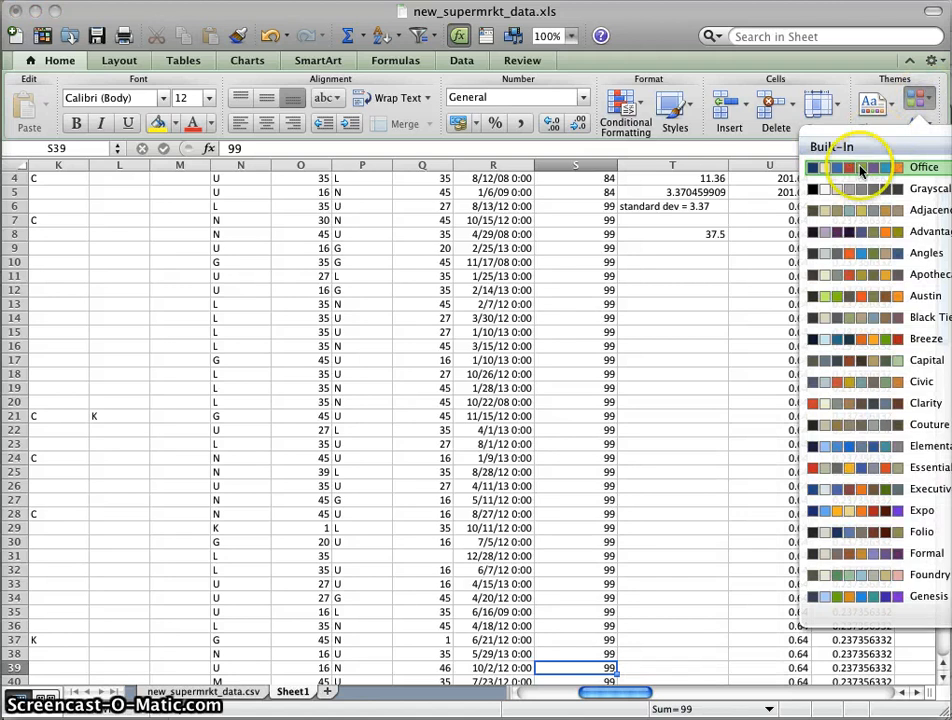
Close the theme colours list and highlight the SANSCORE01 value in cell S39 with a yellow fill
{"action": "left_click", "coordinate": [672, 246]}
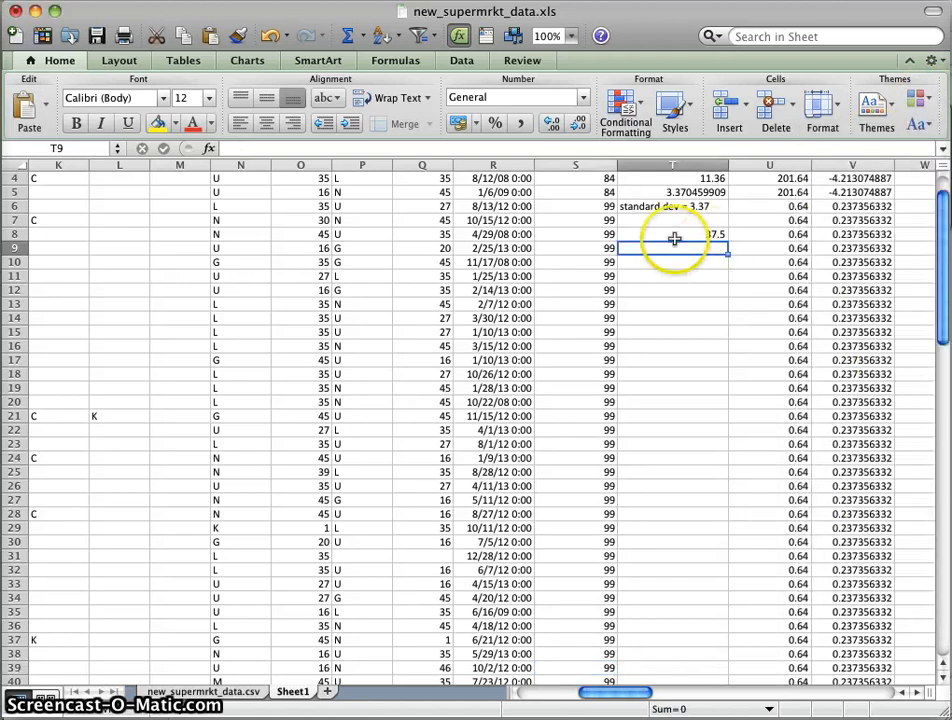
{"action": "left_click", "coordinate": [575, 666]}
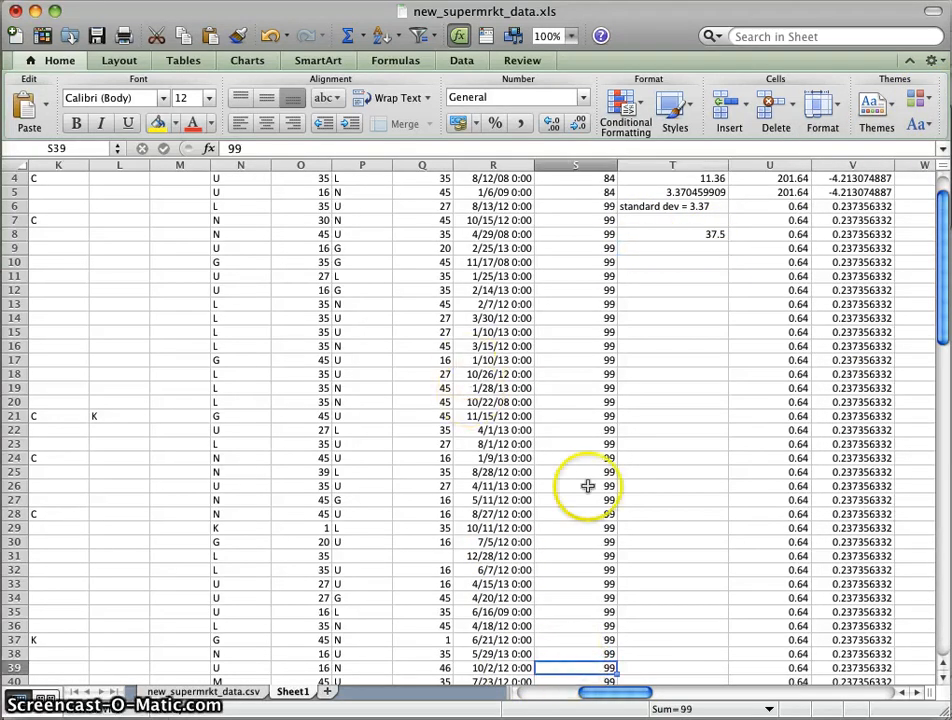
{"action": "left_click", "coordinate": [157, 122]}
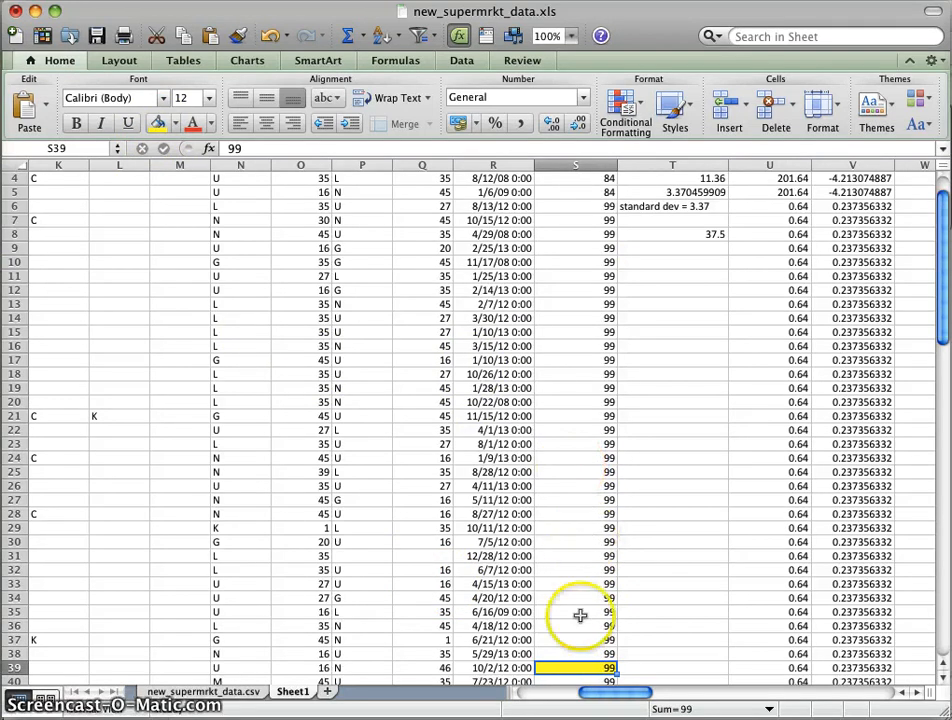
Select the scores from S38 up to S2 to examine the lower half, and fill cell S20 yellow
{"action": "left_click_drag", "start_coordinate": [576, 648], "coordinate": [579, 190]}
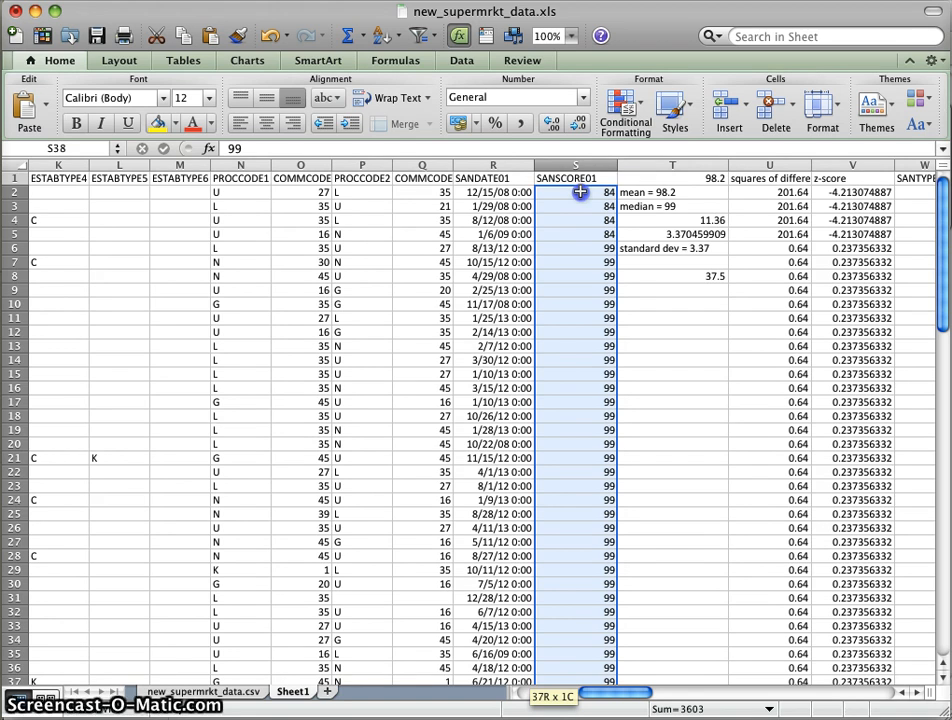
{"action": "left_click_drag", "start_coordinate": [580, 191], "coordinate": [576, 205]}
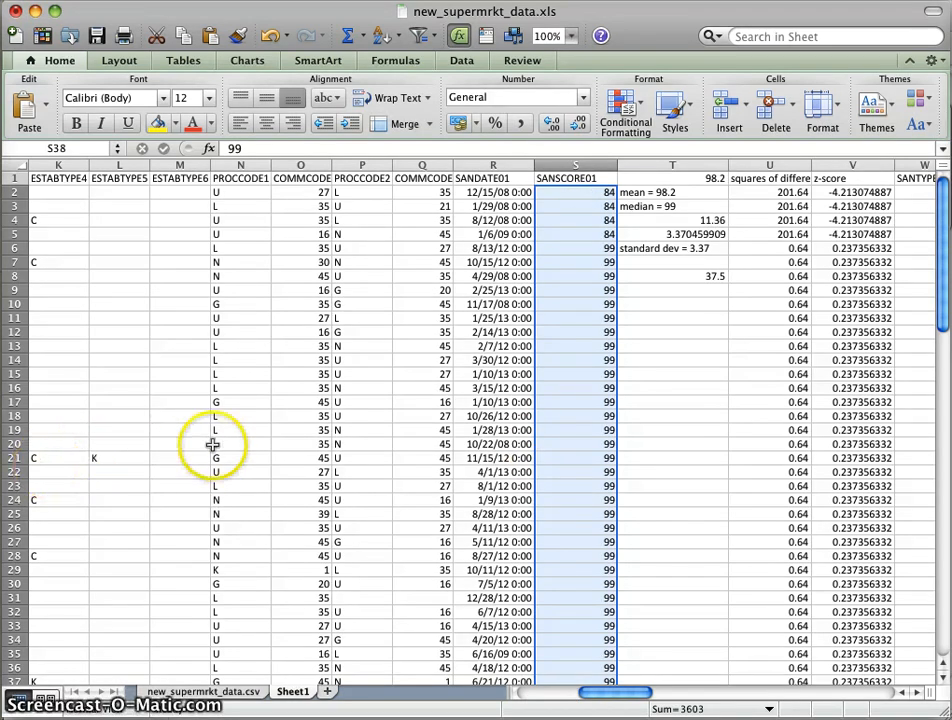
{"action": "right_click", "coordinate": [559, 444]}
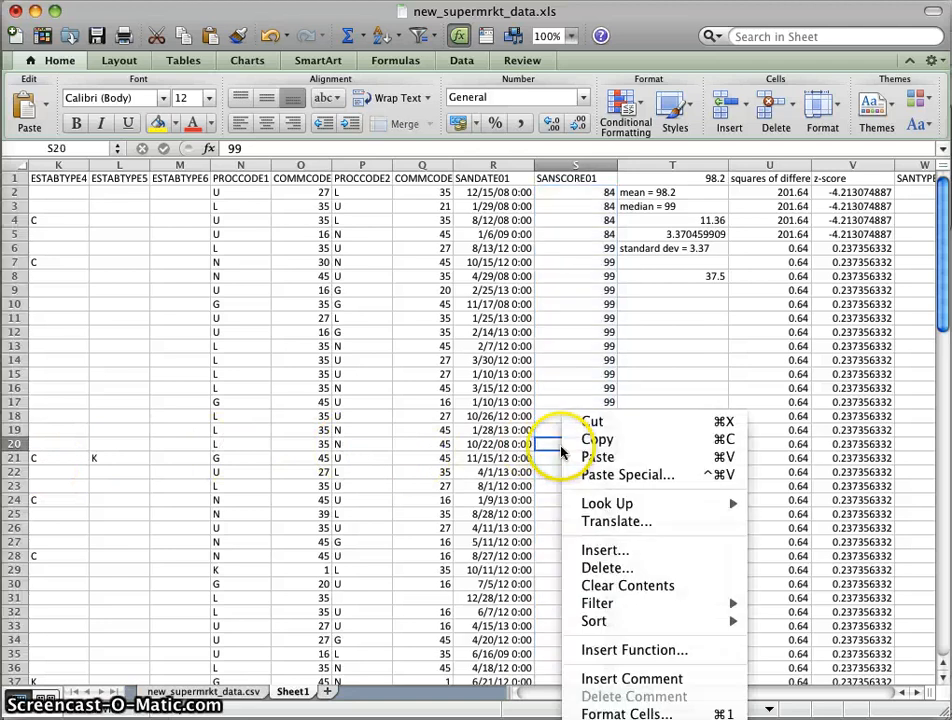
{"action": "left_click", "coordinate": [553, 446]}
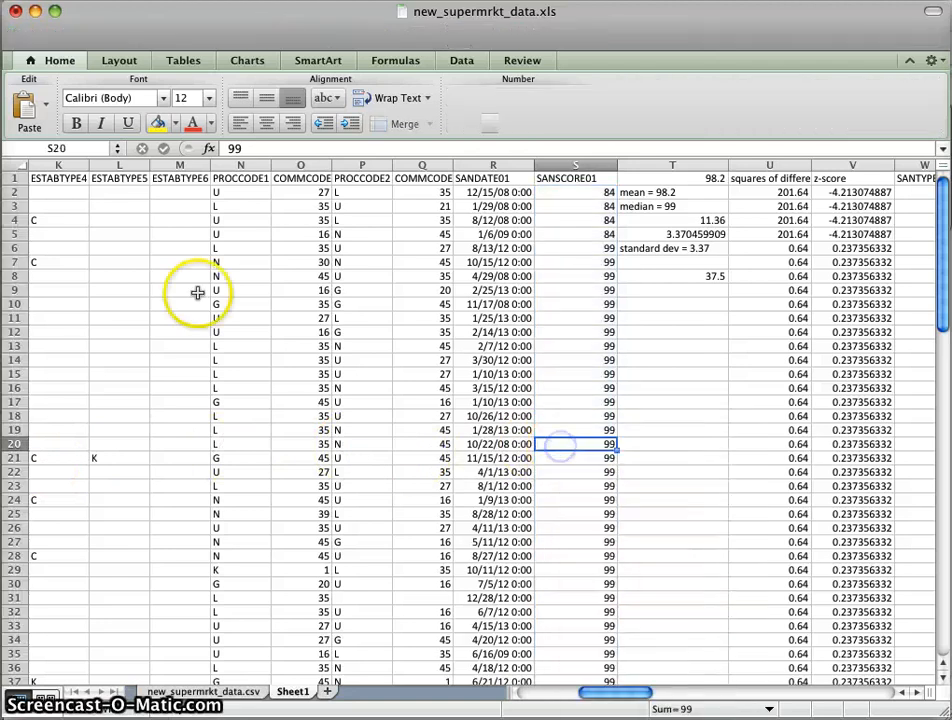
{"action": "left_click", "coordinate": [157, 128]}
Select the SANSCORE01 values below S39 to examine the upper half, and fill cell S59 yellow
{"action": "scroll", "coordinate": [555, 462], "scroll_direction": "down", "scroll_amount": 10}
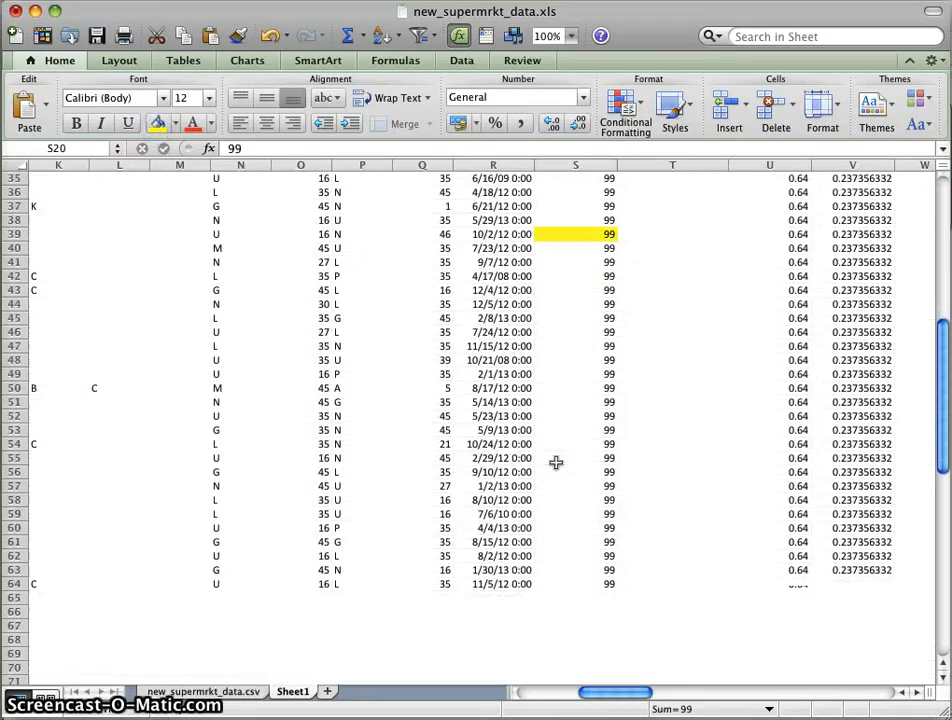
{"action": "scroll", "coordinate": [555, 462], "scroll_direction": "up", "scroll_amount": 4}
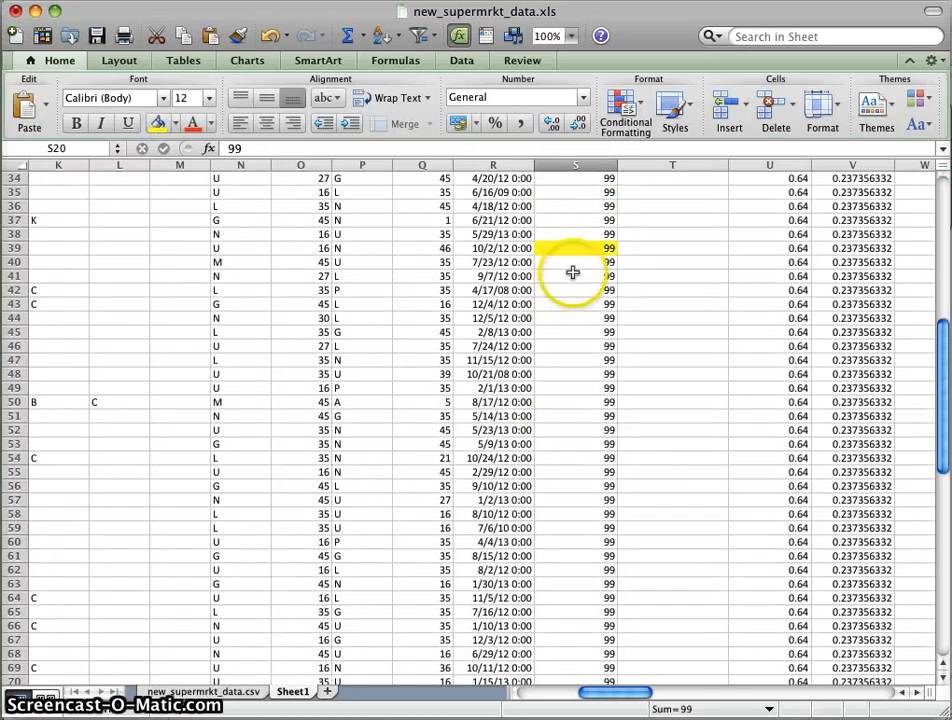
{"action": "left_click_drag", "start_coordinate": [575, 272], "coordinate": [563, 550]}
{"action": "scroll", "coordinate": [586, 429], "scroll_direction": "up", "scroll_amount": 8}
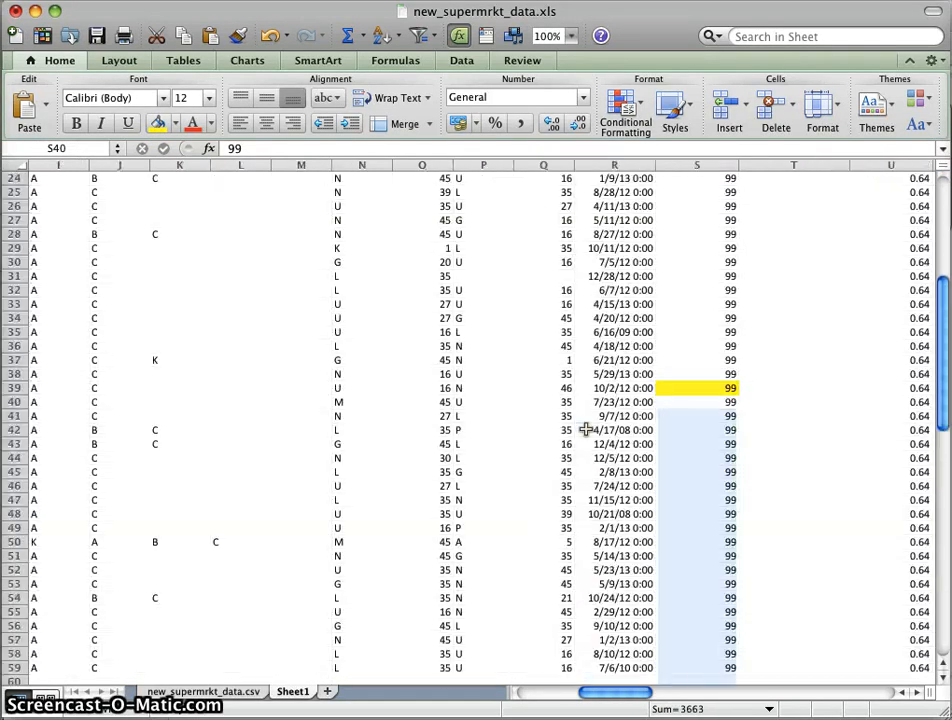
{"action": "scroll", "coordinate": [664, 441], "scroll_direction": "right", "scroll_amount": 3}
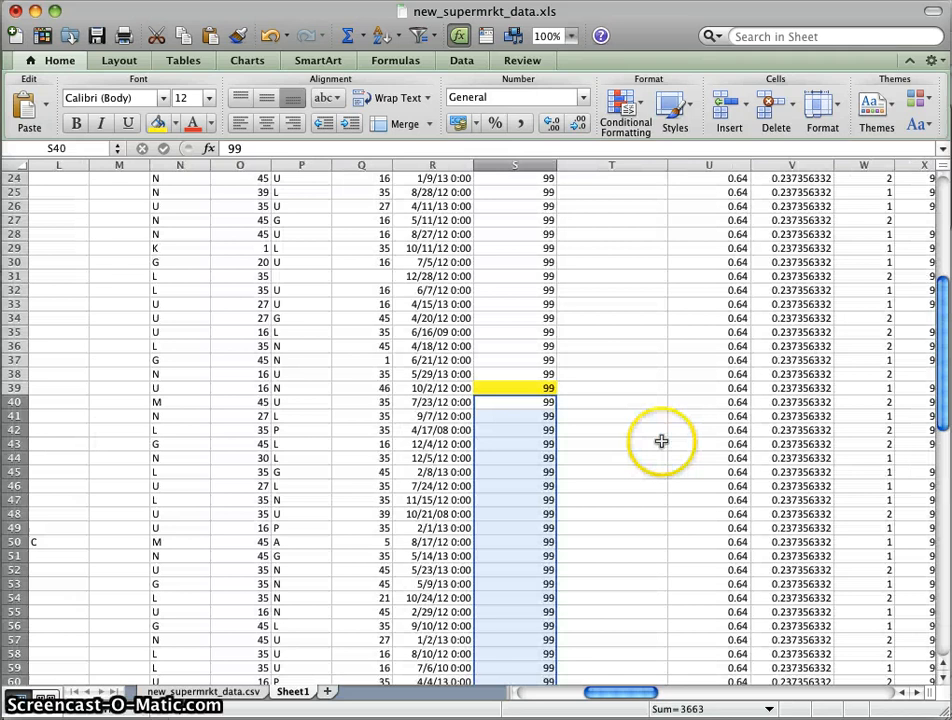
{"action": "left_click", "coordinate": [518, 405]}
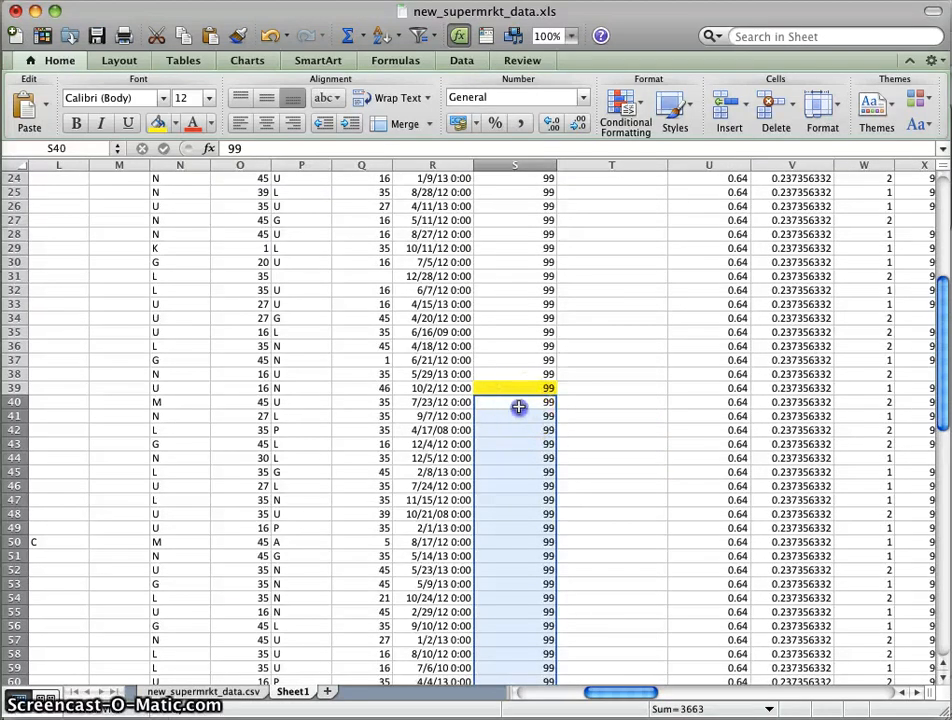
{"action": "scroll", "coordinate": [516, 489], "scroll_direction": "down", "scroll_amount": 3}
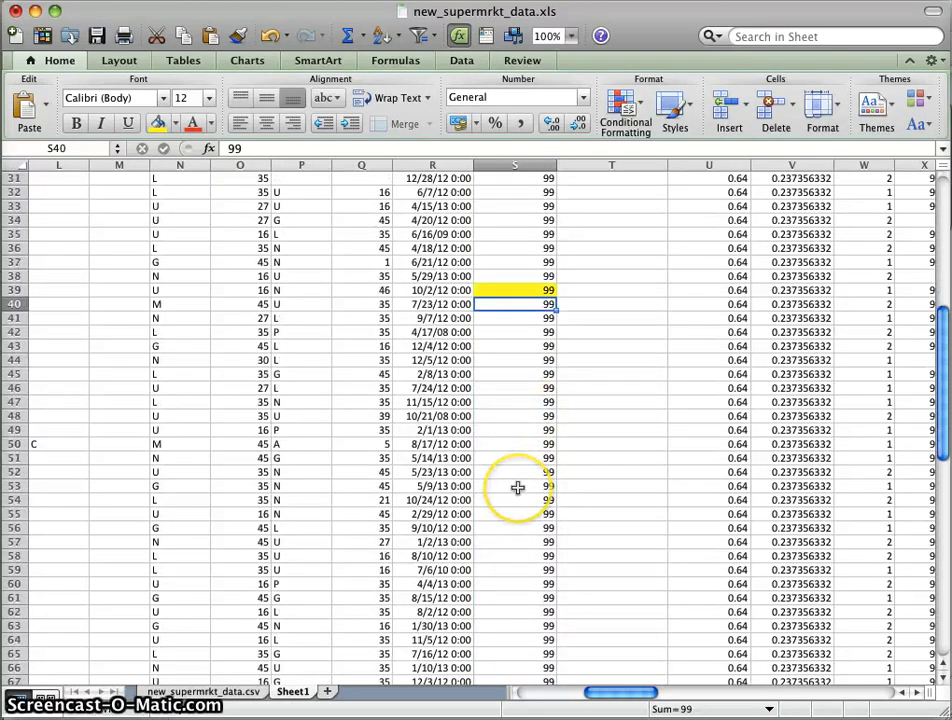
{"action": "left_click", "coordinate": [510, 556]}
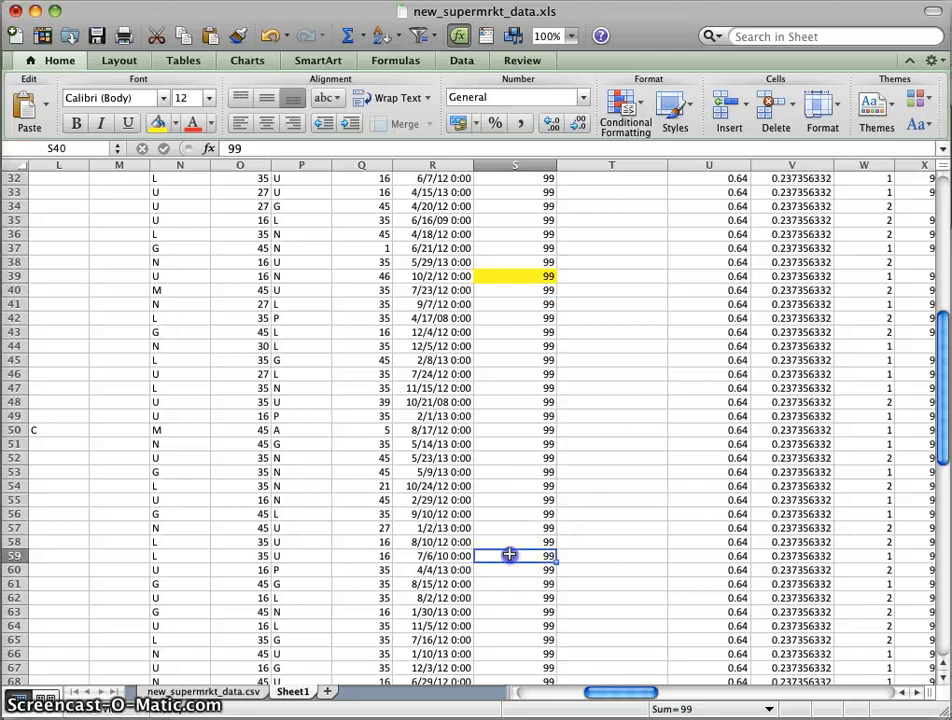
{"action": "left_click", "coordinate": [157, 122]}
Clear the contents of cell T8 beneath the standard deviation note
{"action": "scroll", "coordinate": [527, 573], "scroll_direction": "up", "scroll_amount": 10}
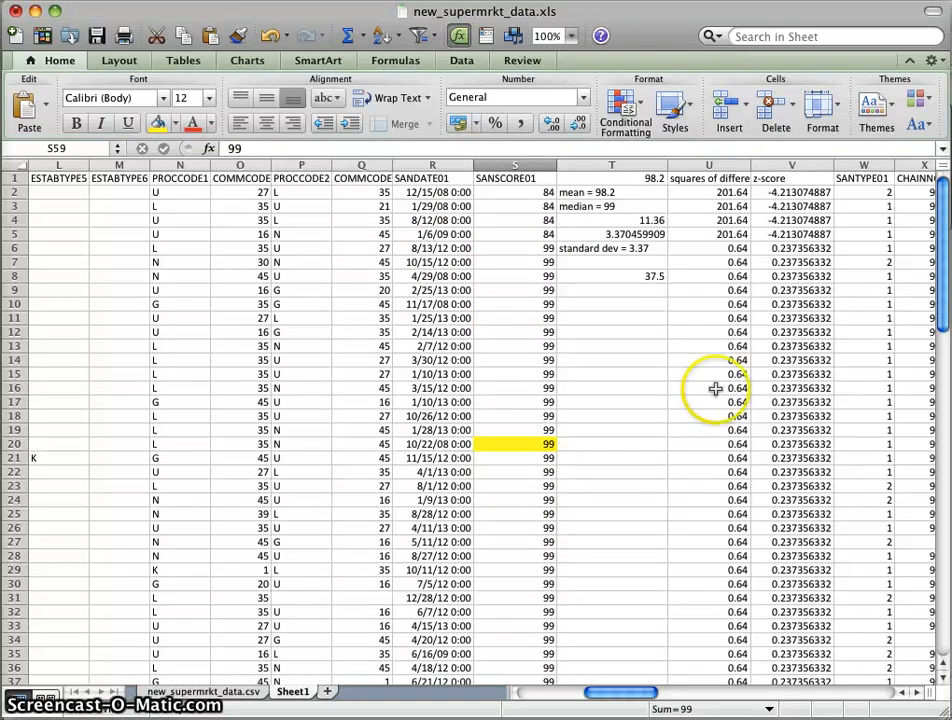
{"action": "left_click", "coordinate": [630, 290]}
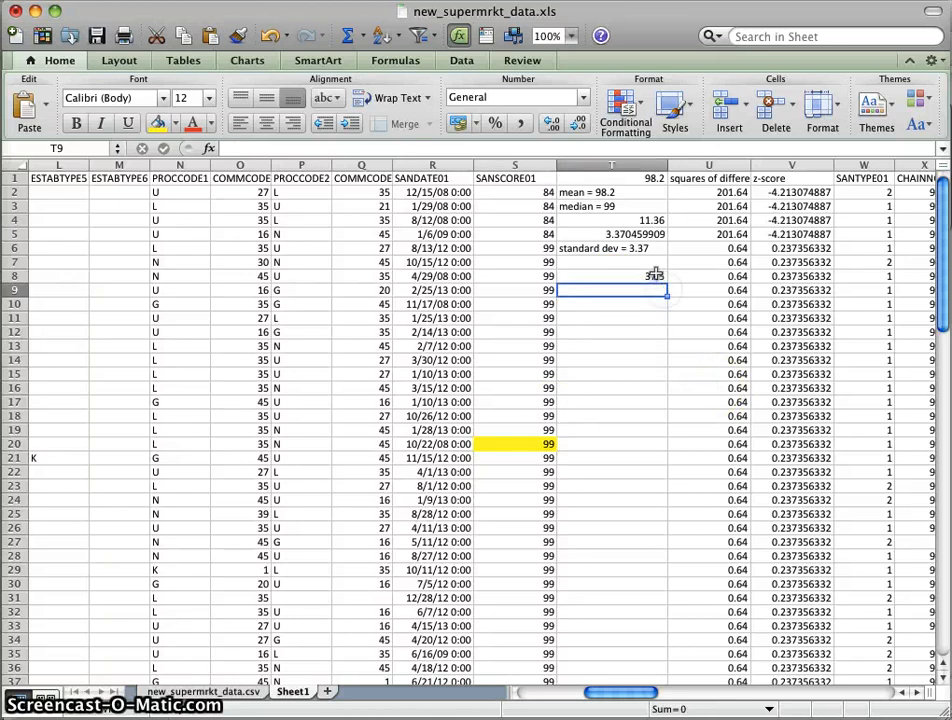
{"action": "left_click", "coordinate": [652, 278]}
{"action": "key", "text": "BackSpace"}
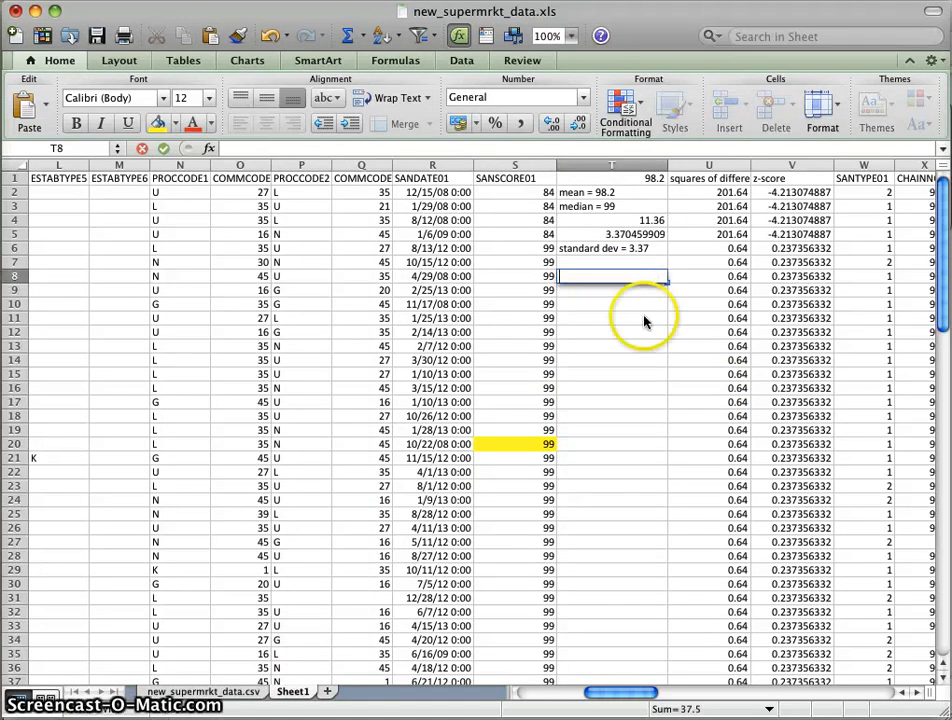
{"action": "left_click", "coordinate": [645, 317]}
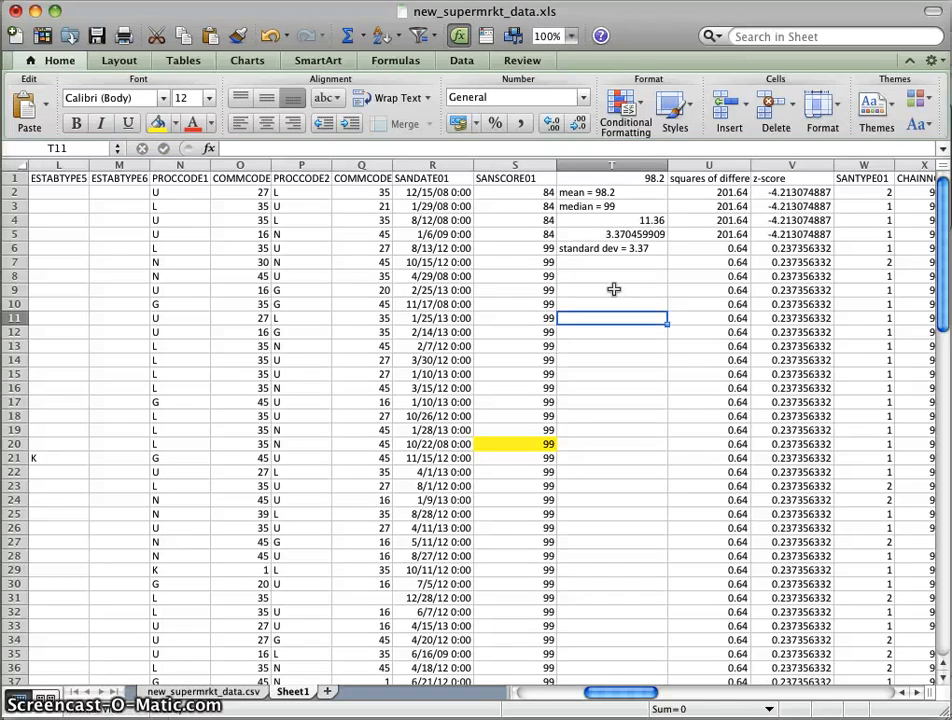
Enter the quartile notes "Q1 = 99" in cell T8 and "Q3 = 99" in cell T9
{"action": "type", "text": "IQR"}
{"action": "key", "text": "Up"}
{"action": "key", "text": "Up"}
{"action": "key", "text": "Up"}
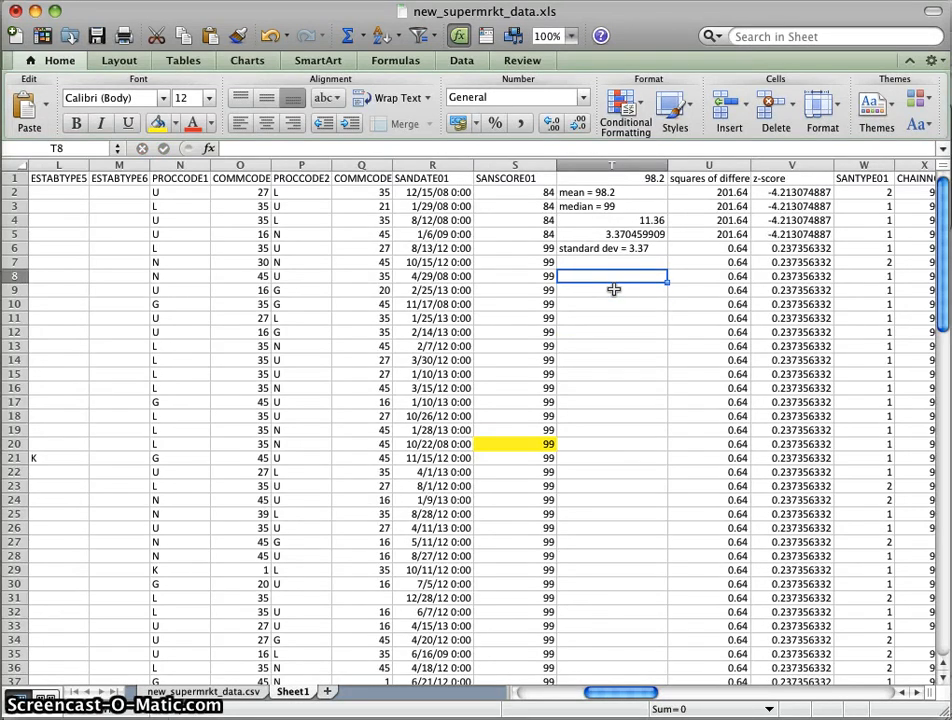
{"action": "type", "text": "Q1 = 9"}
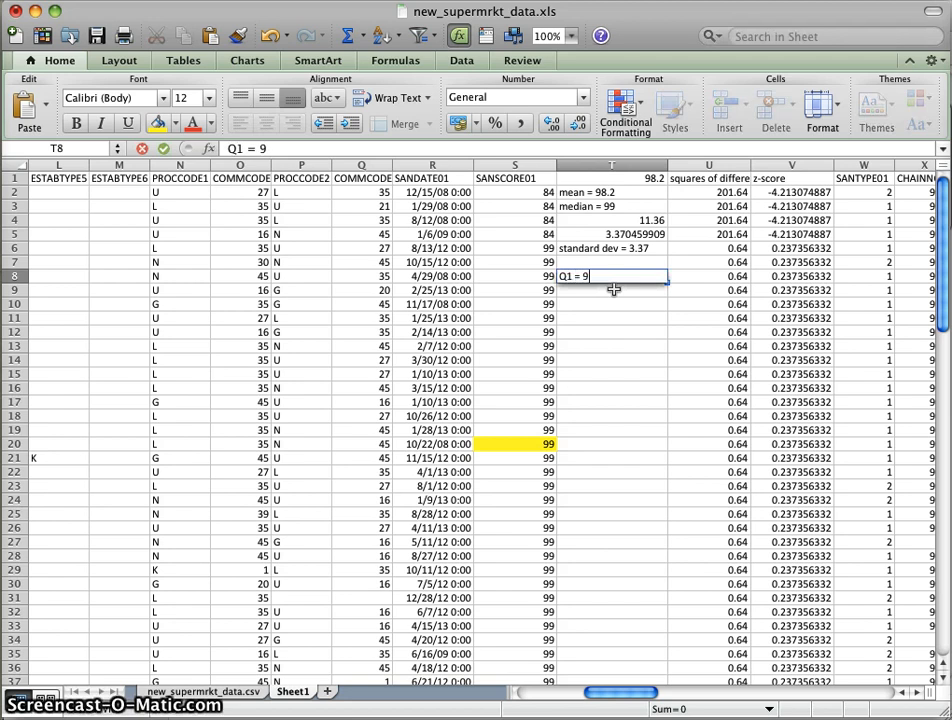
{"action": "type", "text": "9"}
{"action": "key", "text": "Return"}
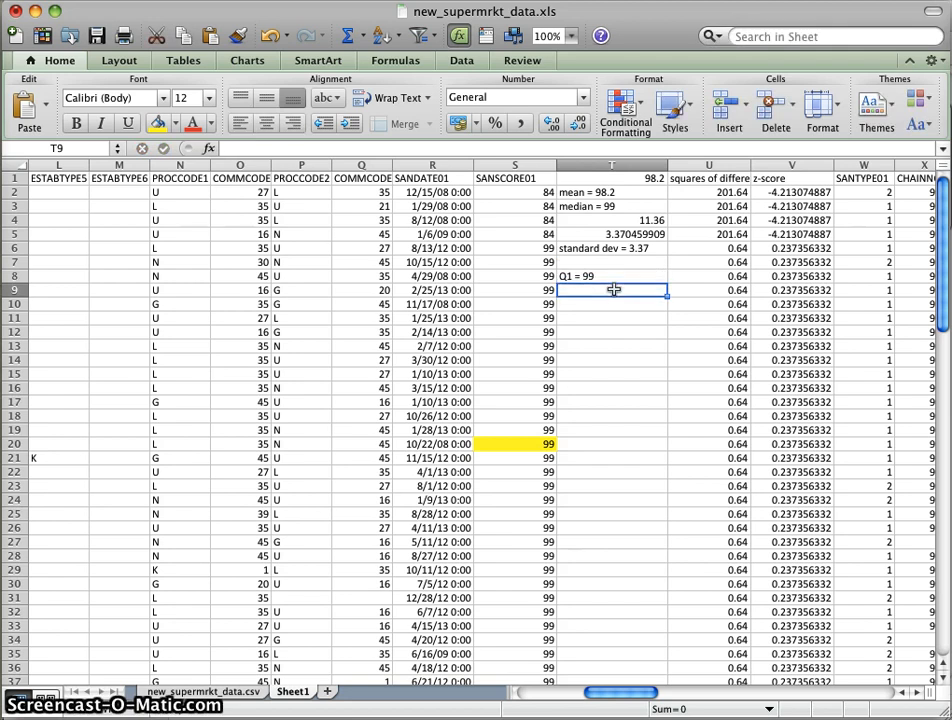
{"action": "type", "text": "Q3 ="}
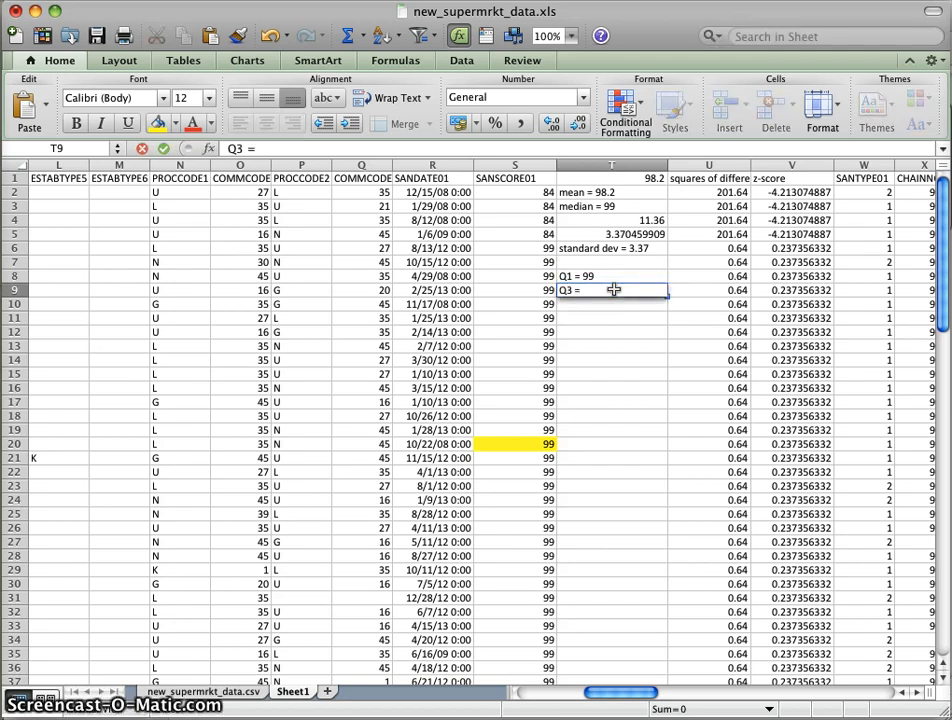
{"action": "type", "text": " 99"}
{"action": "key", "text": "Return"}
Check the IQR on the Wikipedia boxplot diagram in the browser and enter "IQR = 0" in cell T10 of the Excel sheet
{"action": "key", "text": "F3"}
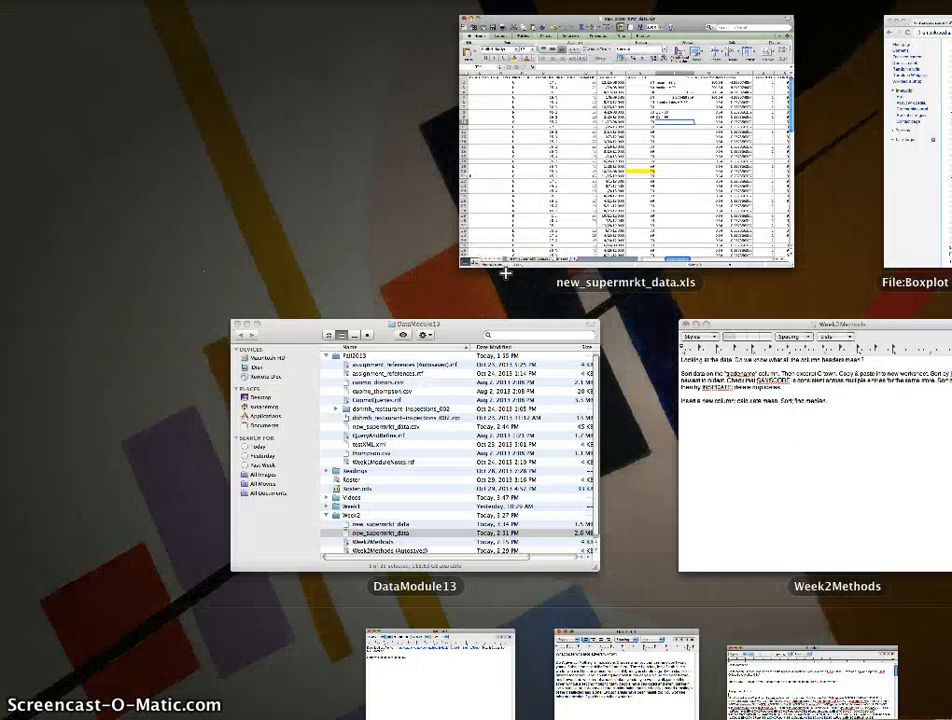
{"action": "left_click", "coordinate": [918, 150]}
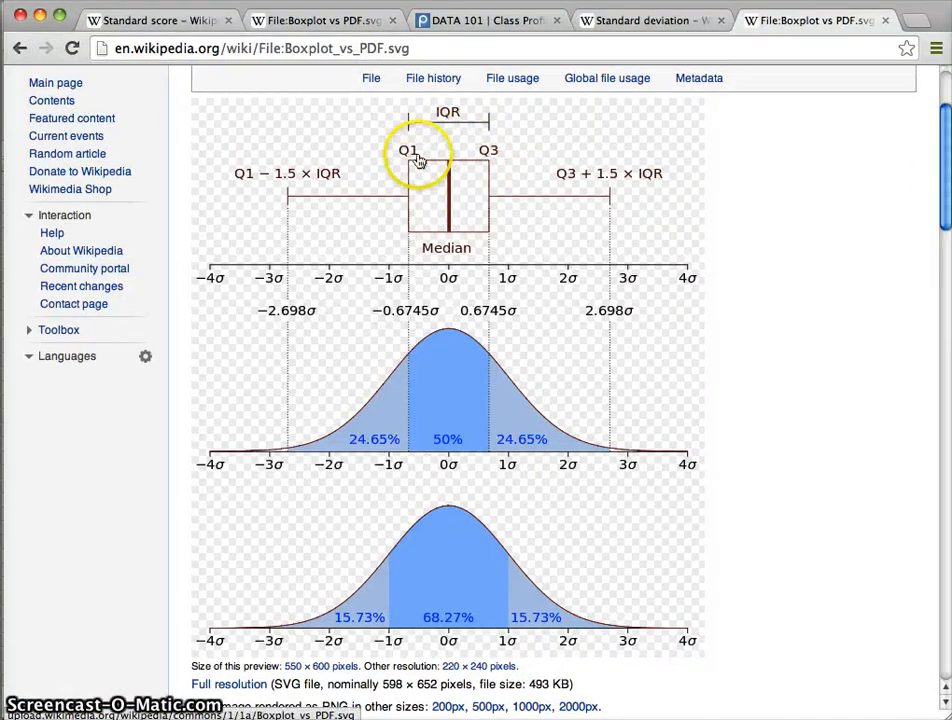
{"action": "key", "text": "F3"}
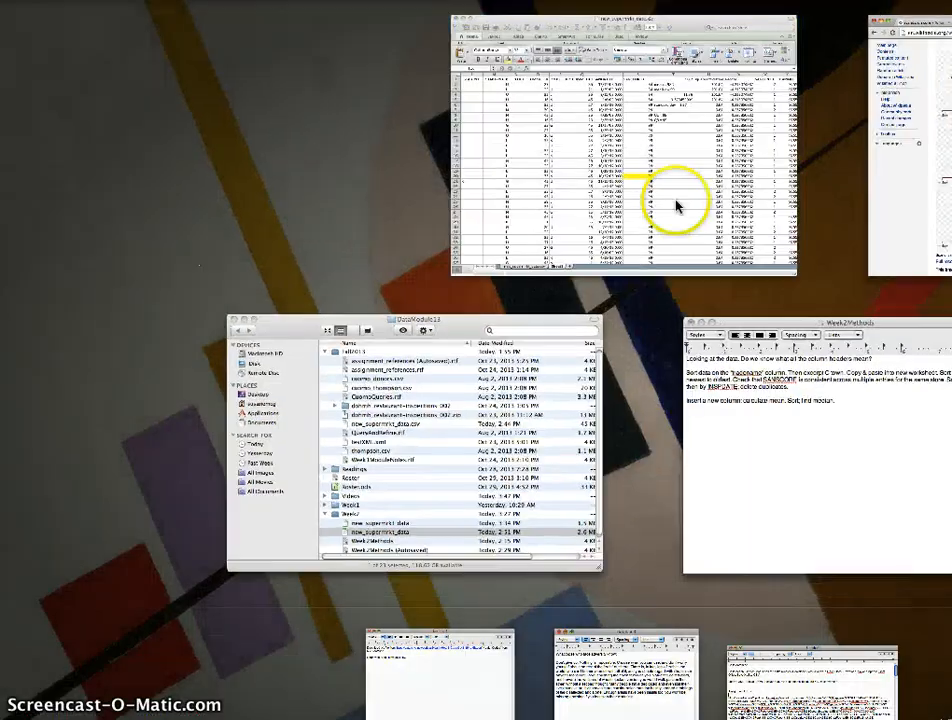
{"action": "left_click", "coordinate": [675, 205]}
{"action": "type", "text": "IQR = 0"}
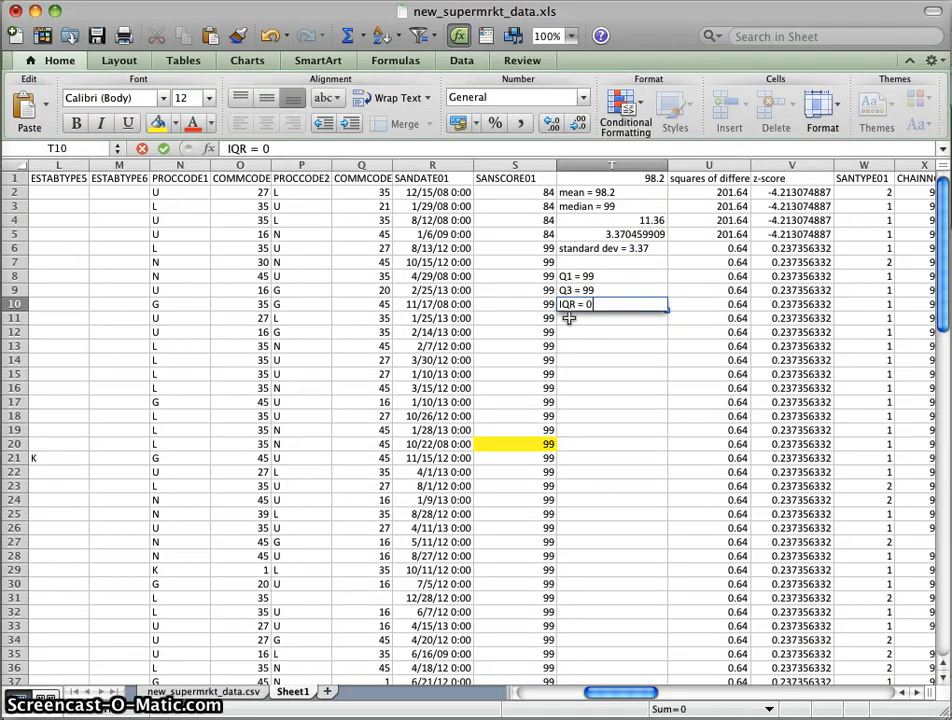
{"action": "key", "text": "Return"}
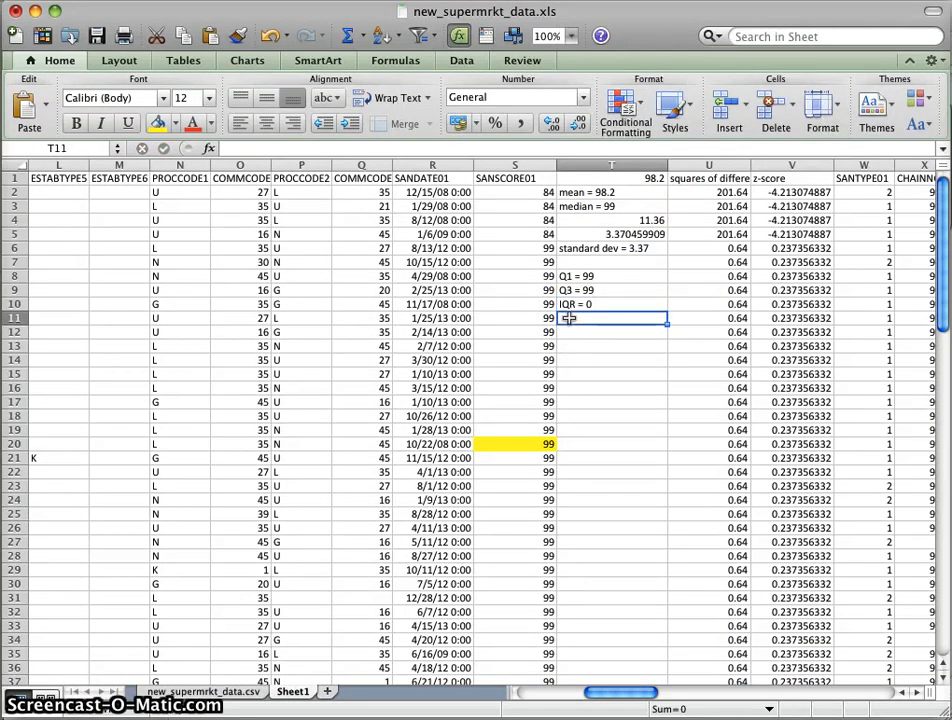
Check the whisker formulas on the browser's boxplot diagram and enter "top = 99" in T11 and "bottom = 99" in T12 of the Excel sheet
{"action": "key", "text": "F3"}
{"action": "left_click", "coordinate": [915, 140]}
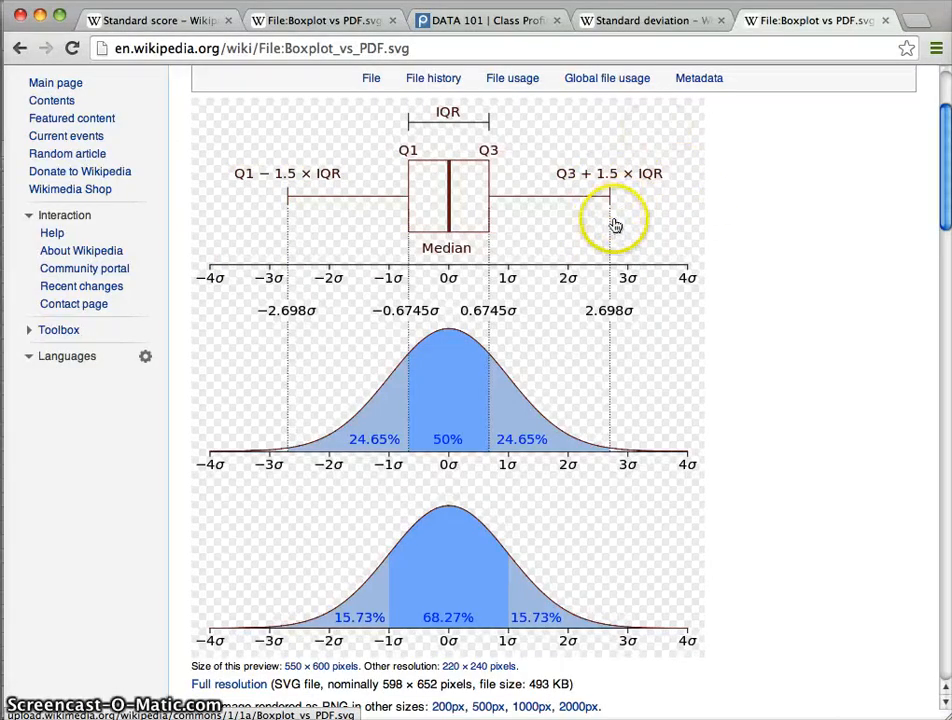
{"action": "key", "text": "F3"}
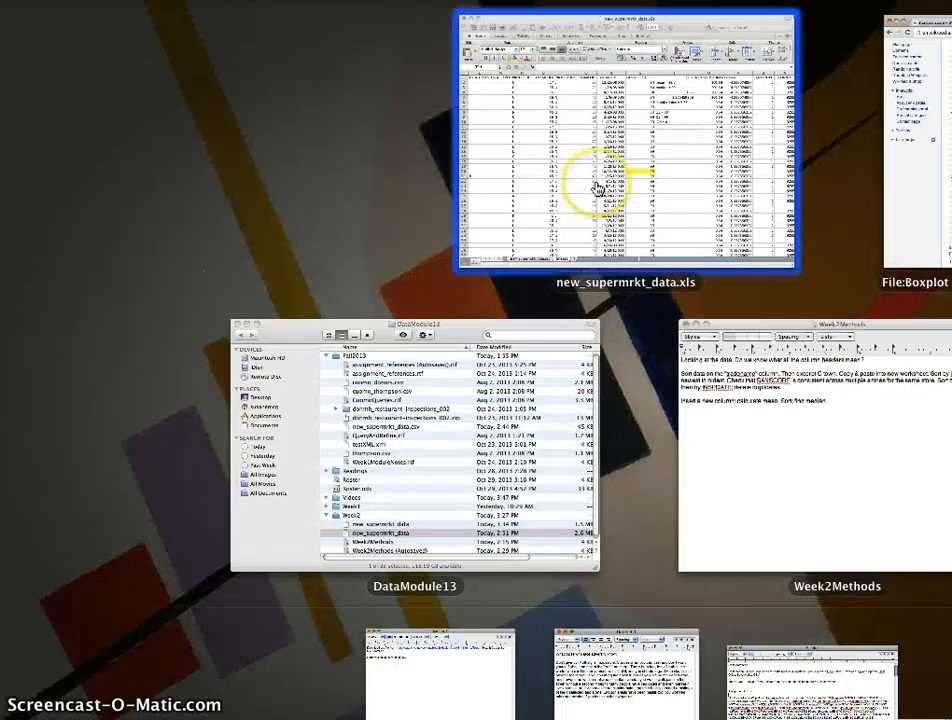
{"action": "left_click", "coordinate": [599, 188]}
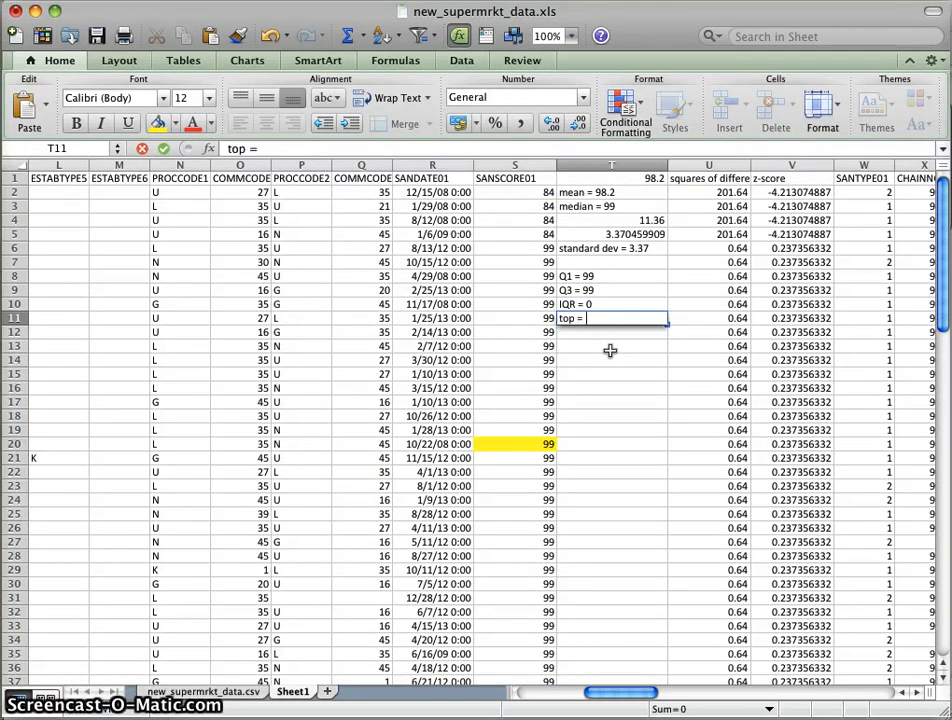
{"action": "key", "text": "Return"}
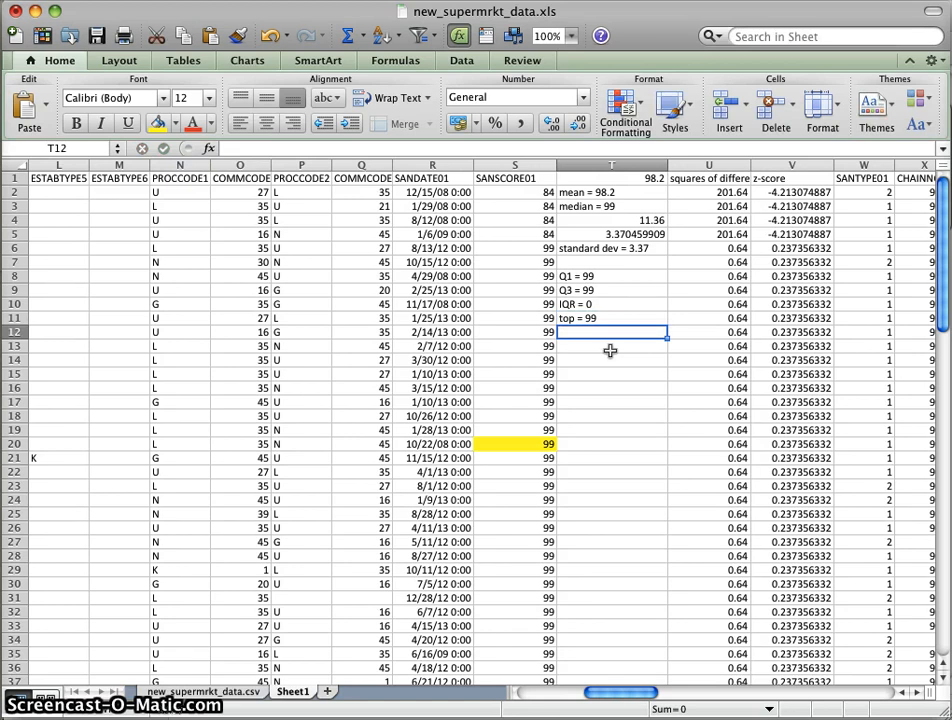
{"action": "type", "text": "bottom = 99"}
{"action": "key", "text": "Return"}
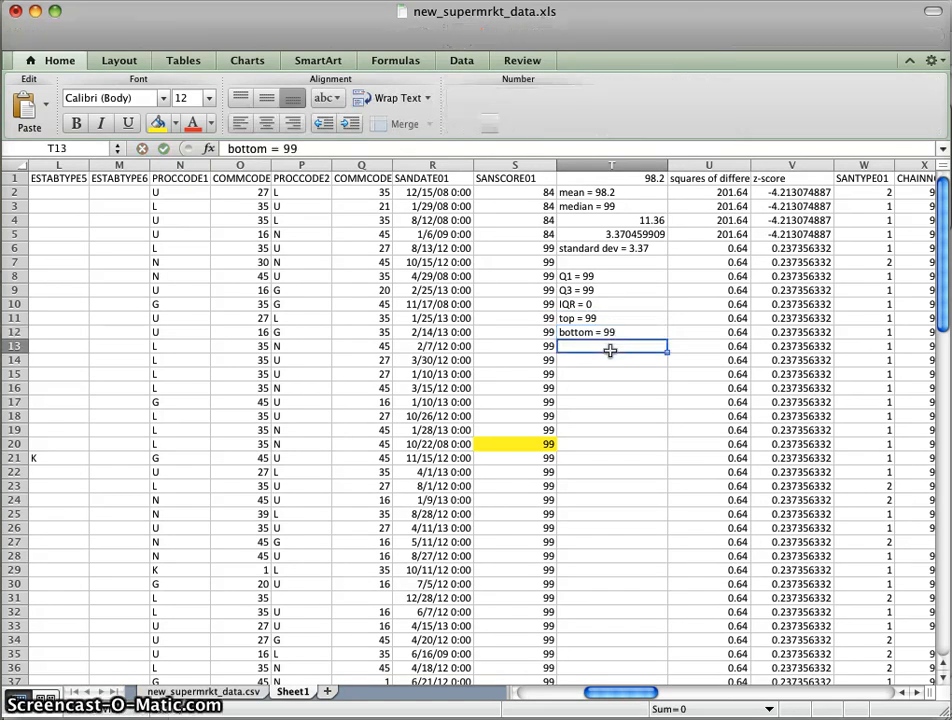
{"action": "key", "text": "Up"}
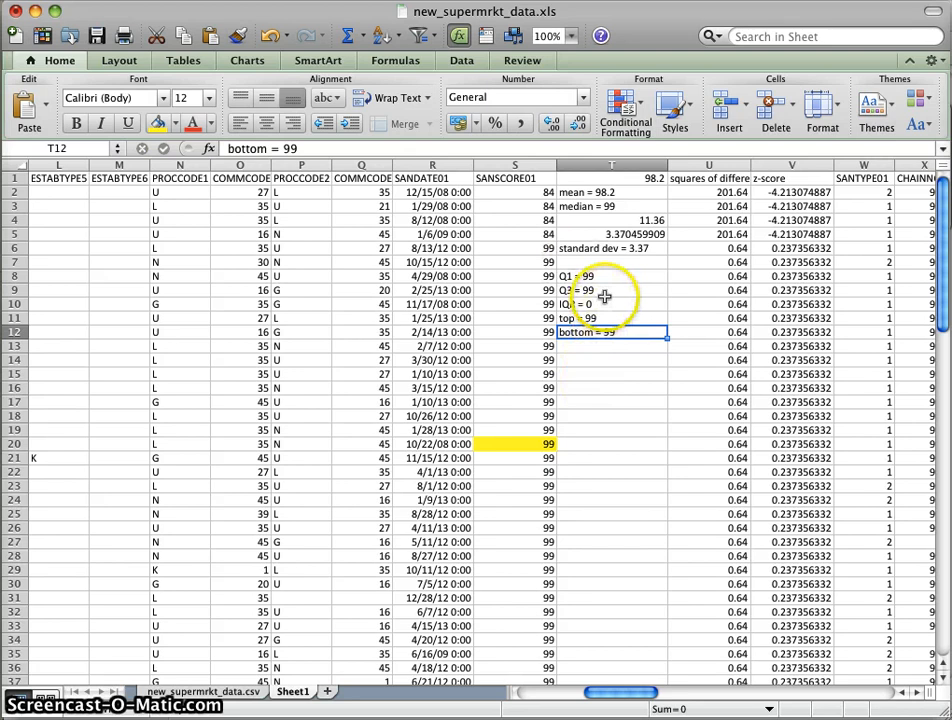
{"action": "key", "text": "F3"}
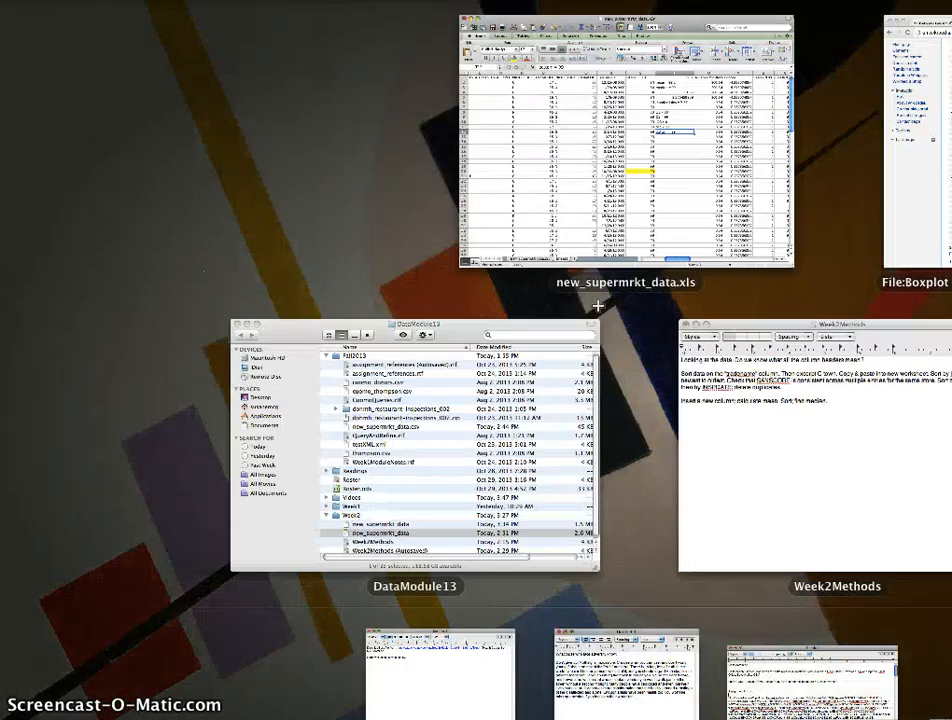
{"action": "left_click", "coordinate": [598, 300]}
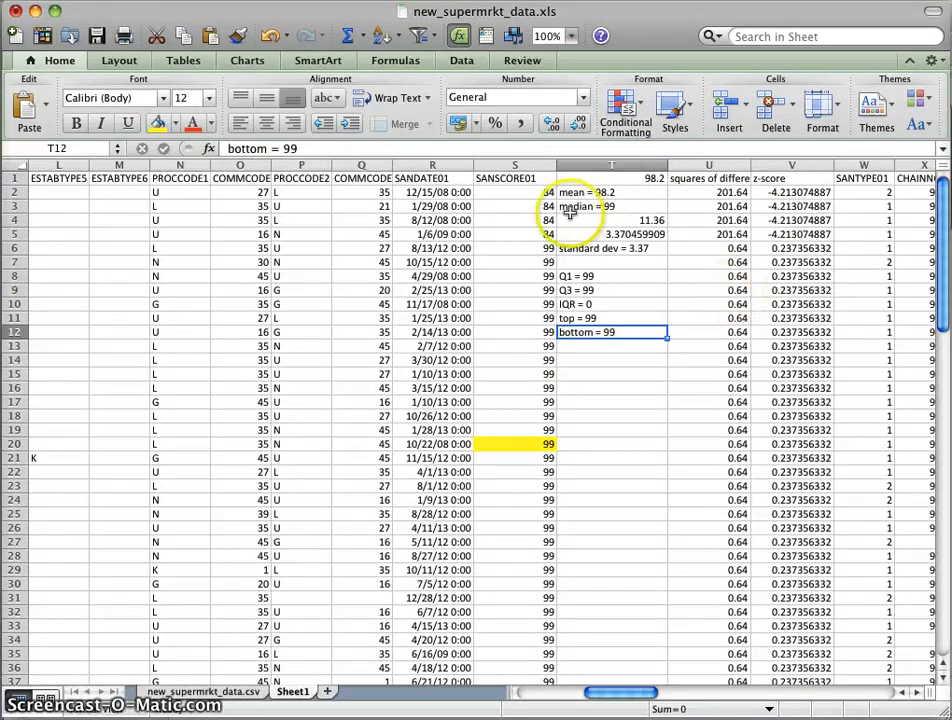
Compare the sheet's boxplot notes and scores with the boxplot and normal distribution curves on the Wikipedia page in the browser
{"action": "key", "text": "F3"}
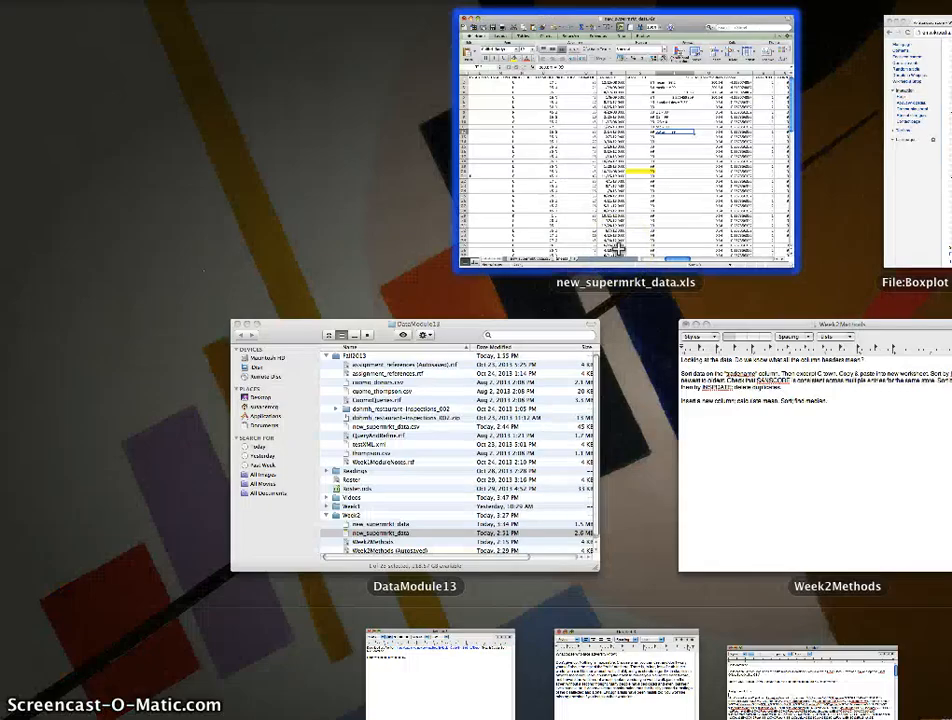
{"action": "left_click", "coordinate": [915, 150]}
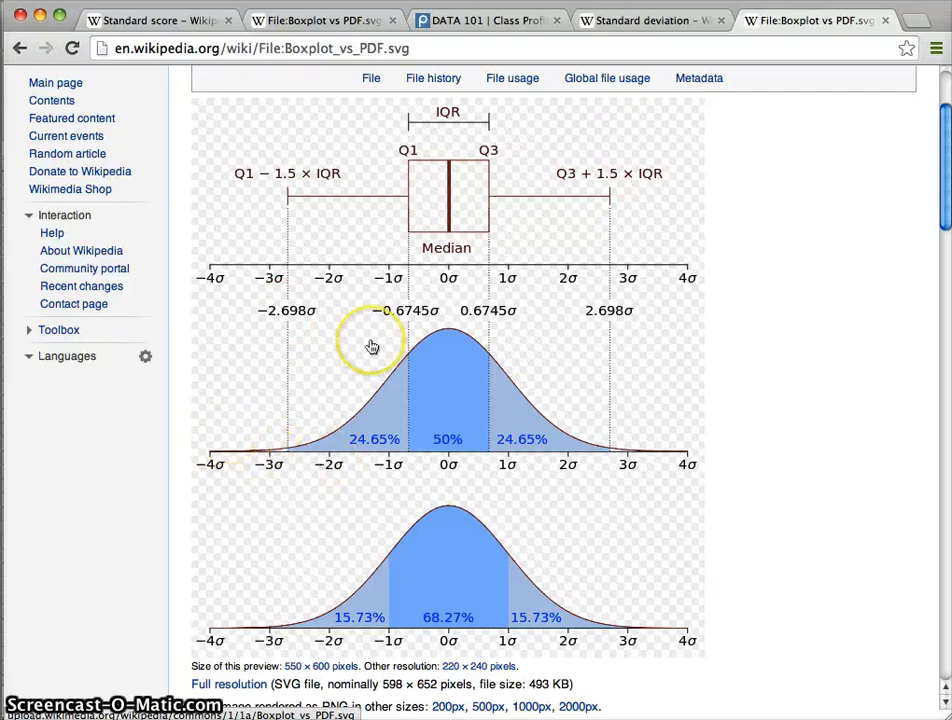
{"action": "key", "text": "F9"}
{"action": "left_click", "coordinate": [638, 170]}
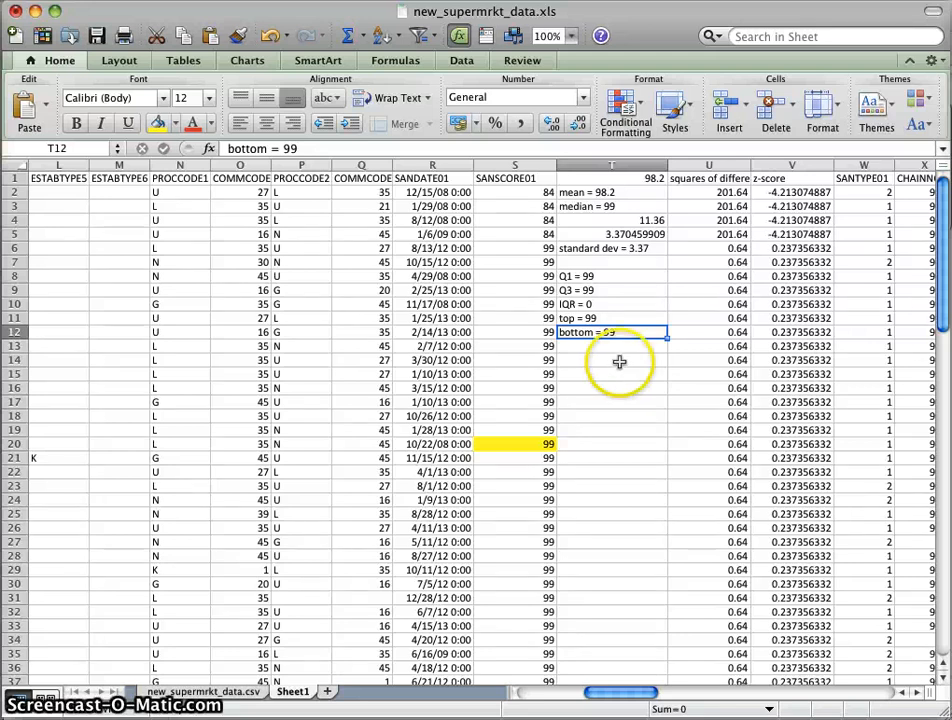
{"action": "scroll", "coordinate": [619, 361], "scroll_direction": "down", "scroll_amount": 15}
{"action": "scroll", "coordinate": [619, 361], "scroll_direction": "up", "scroll_amount": 15}
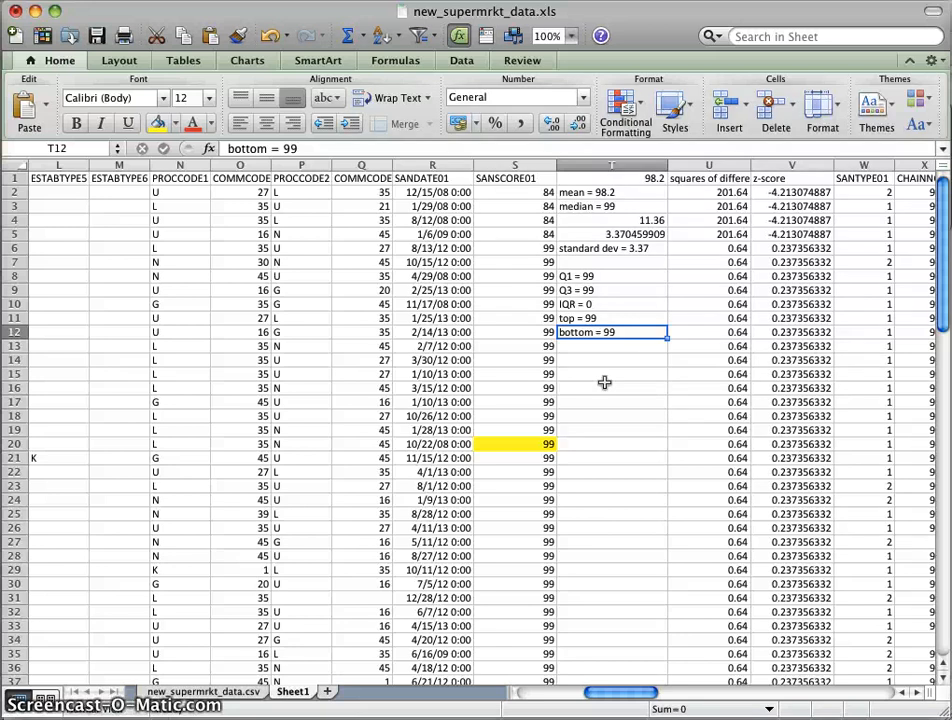
{"action": "key", "text": "F3"}
{"action": "left_click", "coordinate": [900, 200]}
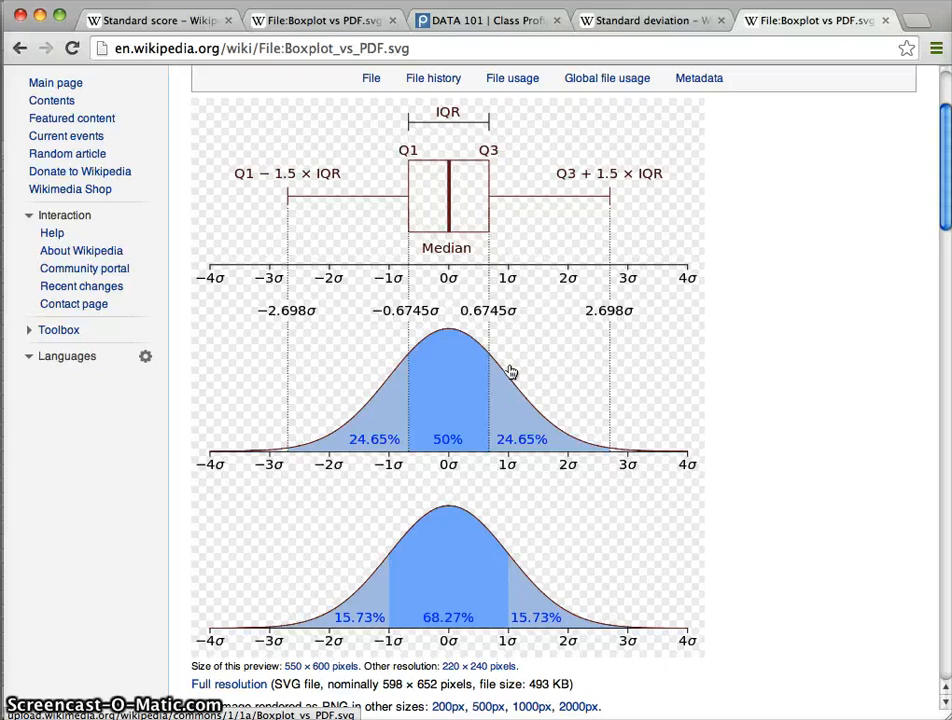
Switch back to the Excel sheet and examine the spread of SANSCORE01 scores, including the lowest ones in S2:S5
{"action": "key", "text": "F3"}
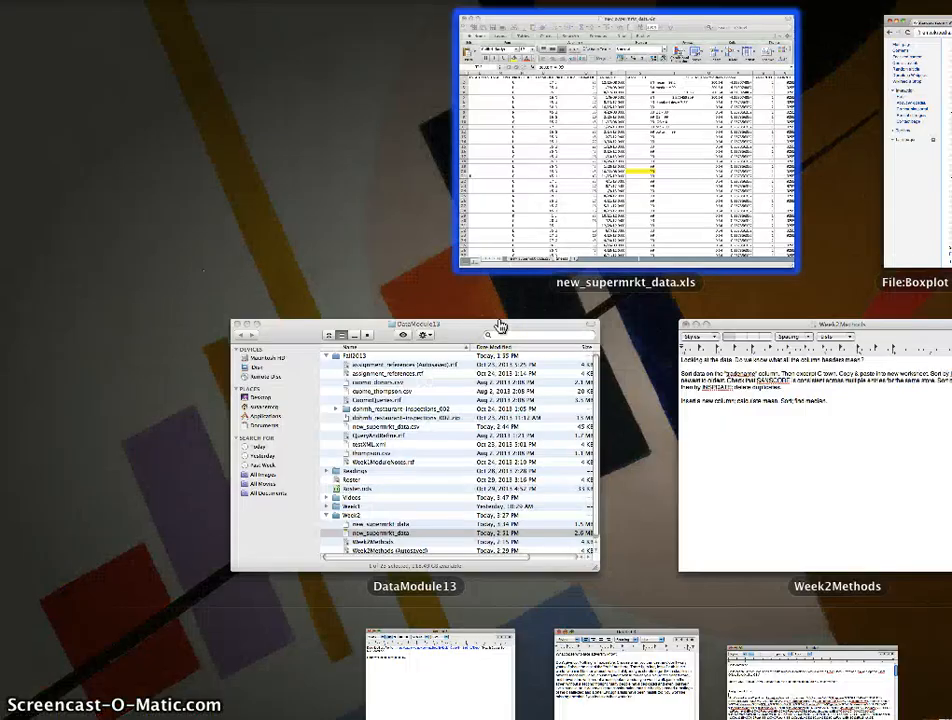
{"action": "left_click", "coordinate": [648, 233]}
{"action": "scroll", "coordinate": [590, 346], "scroll_direction": "down", "scroll_amount": 10}
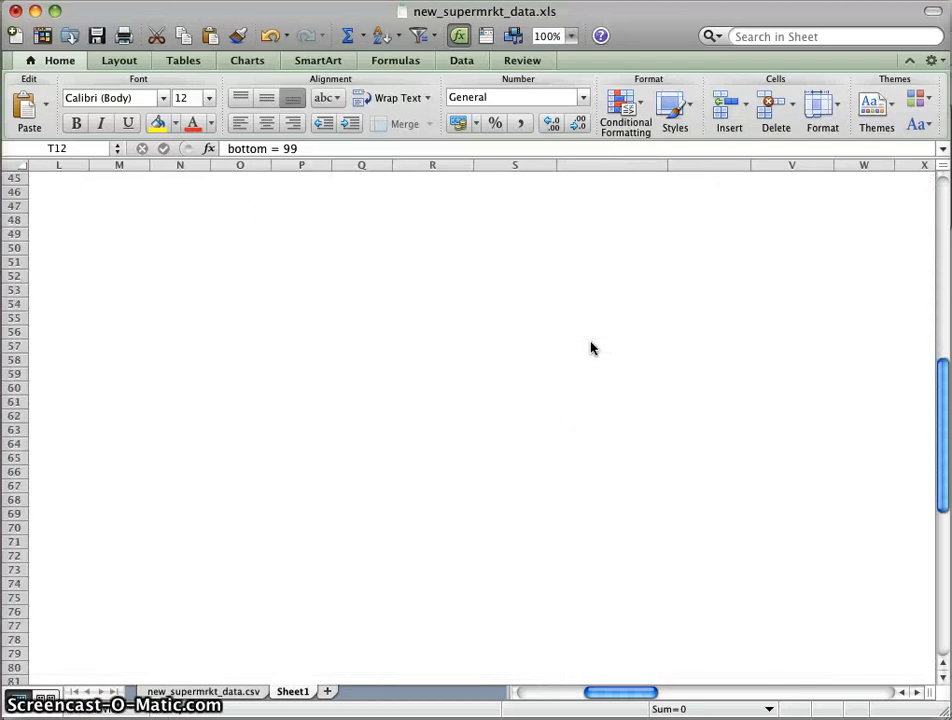
{"action": "scroll", "coordinate": [590, 346], "scroll_direction": "down", "scroll_amount": 5}
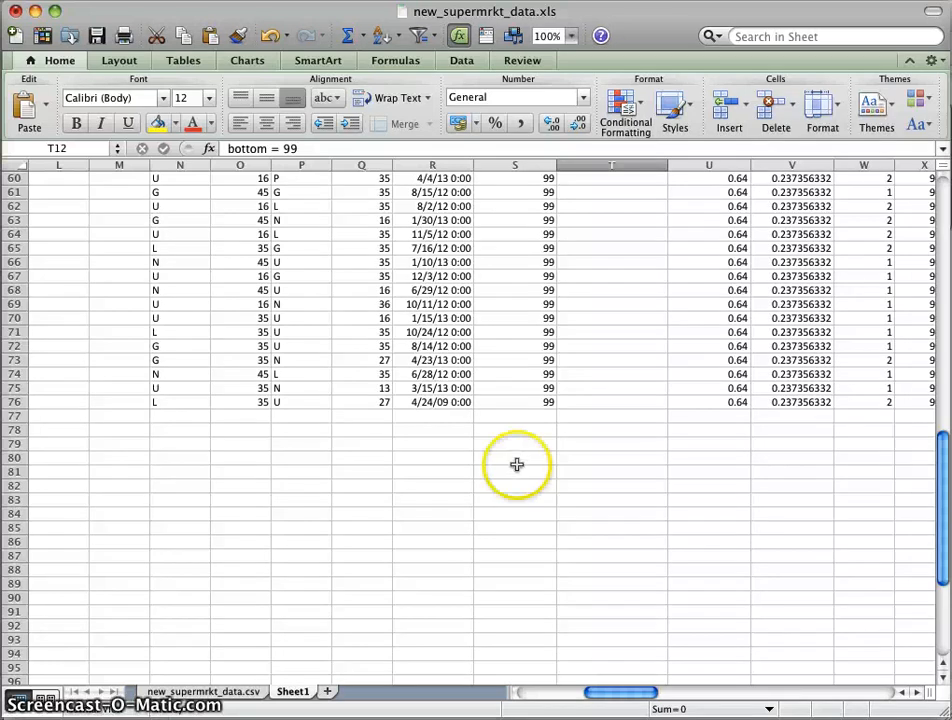
{"action": "scroll", "coordinate": [521, 479], "scroll_direction": "up", "scroll_amount": 20}
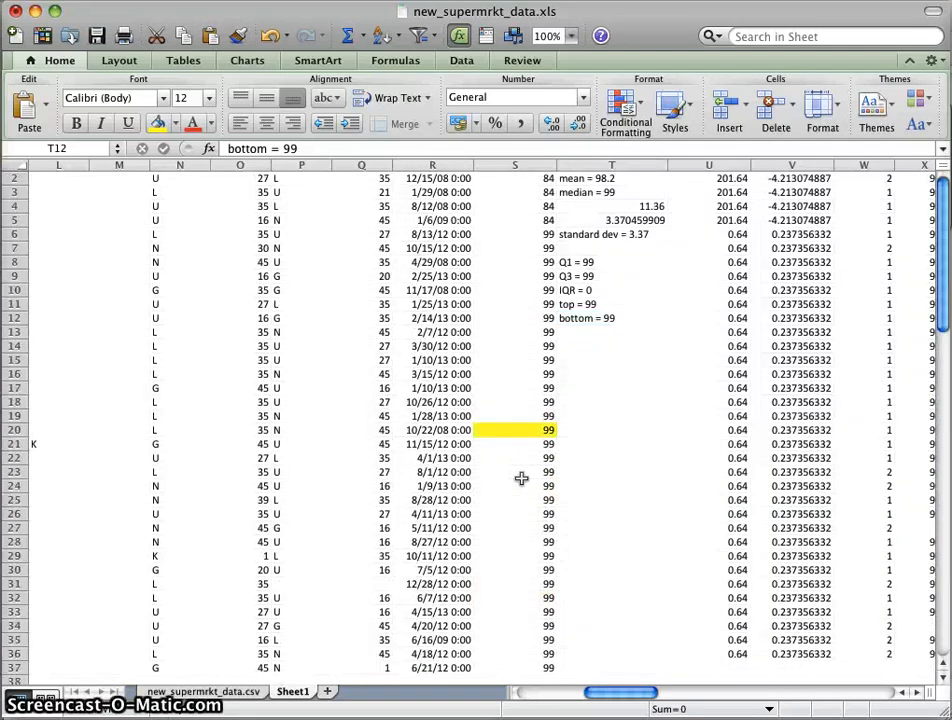
{"action": "scroll", "coordinate": [521, 479], "scroll_direction": "down", "scroll_amount": 10}
{"action": "scroll", "coordinate": [521, 608], "scroll_direction": "down", "scroll_amount": 3}
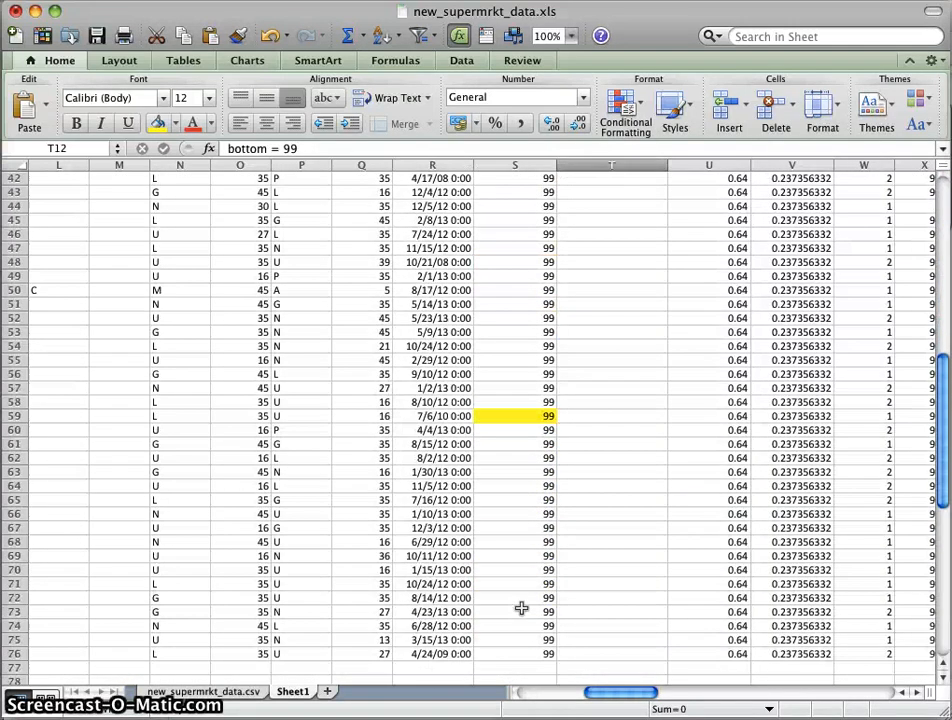
{"action": "scroll", "coordinate": [521, 608], "scroll_direction": "down", "scroll_amount": 10}
{"action": "scroll", "coordinate": [521, 608], "scroll_direction": "up", "scroll_amount": 20}
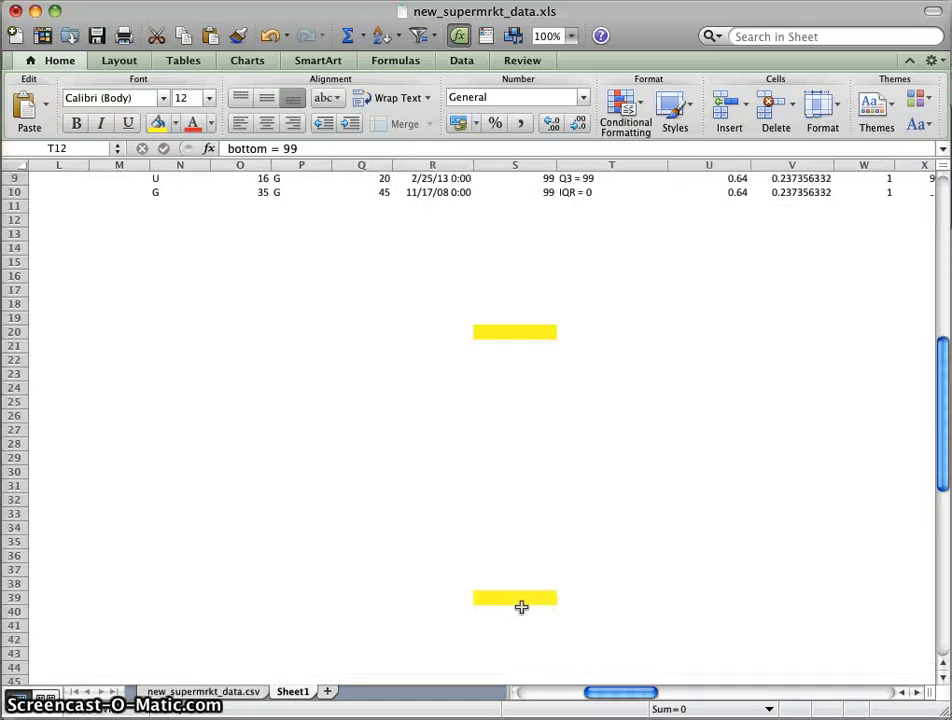
{"action": "left_click_drag", "start_coordinate": [507, 192], "coordinate": [511, 232]}
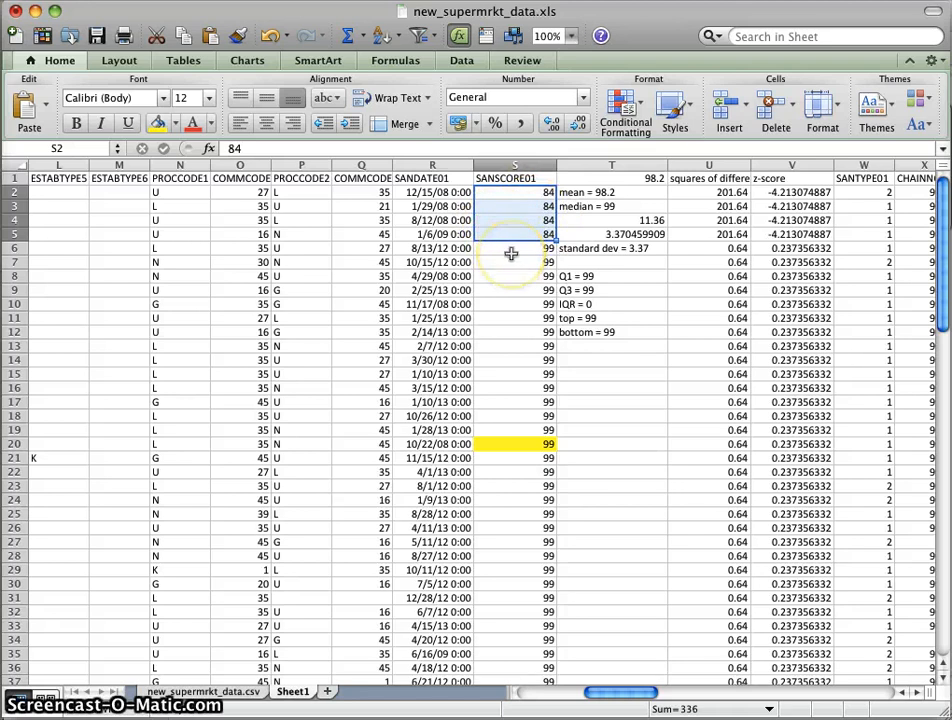
Enter 84 in cell R80, below the data, as the first value of a score list
{"action": "scroll", "coordinate": [511, 254], "scroll_direction": "down", "scroll_amount": 20}
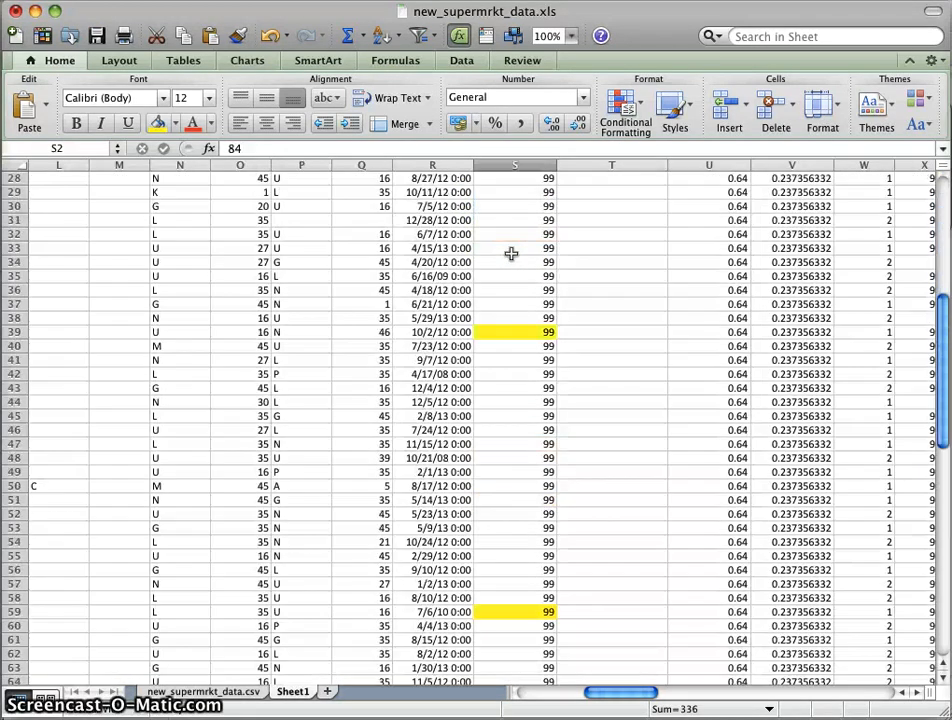
{"action": "left_click", "coordinate": [424, 262]}
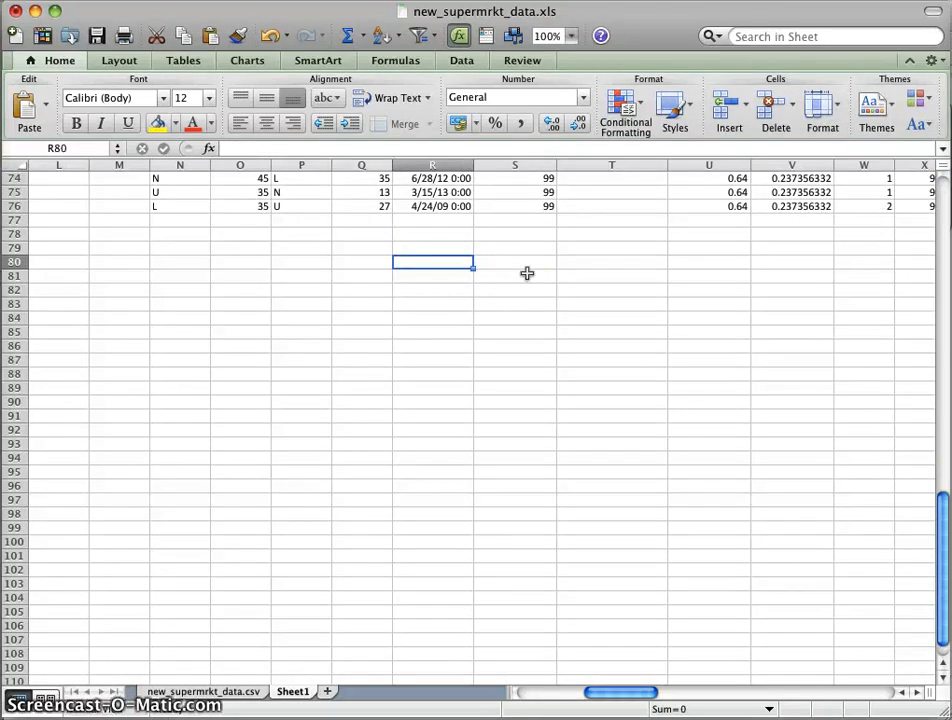
{"action": "type", "text": "84"}
{"action": "key", "text": "Return"}
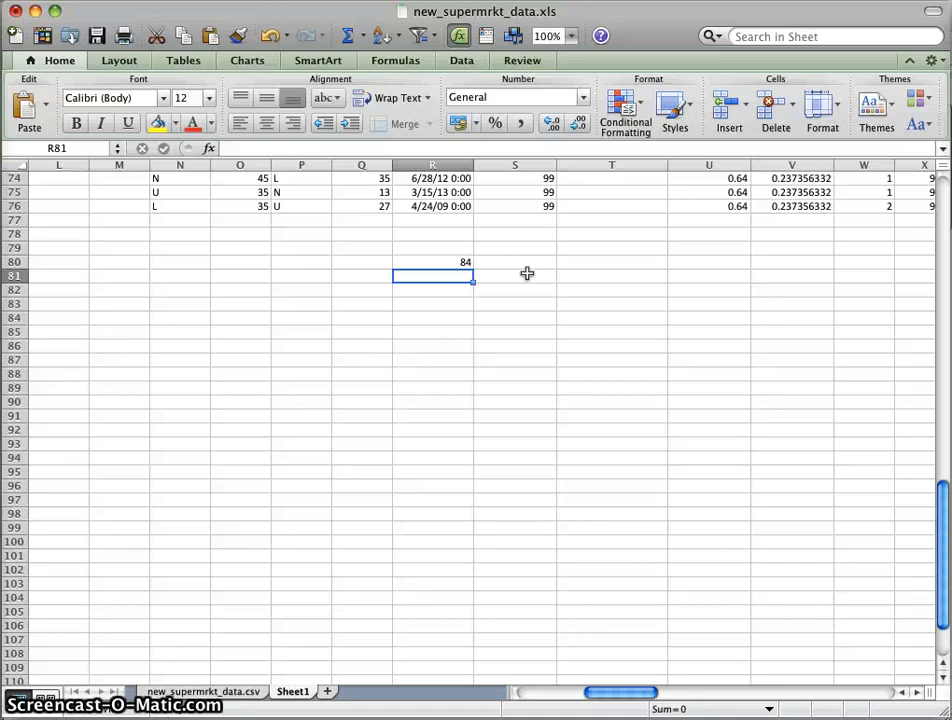
{"action": "key", "text": "Up"}
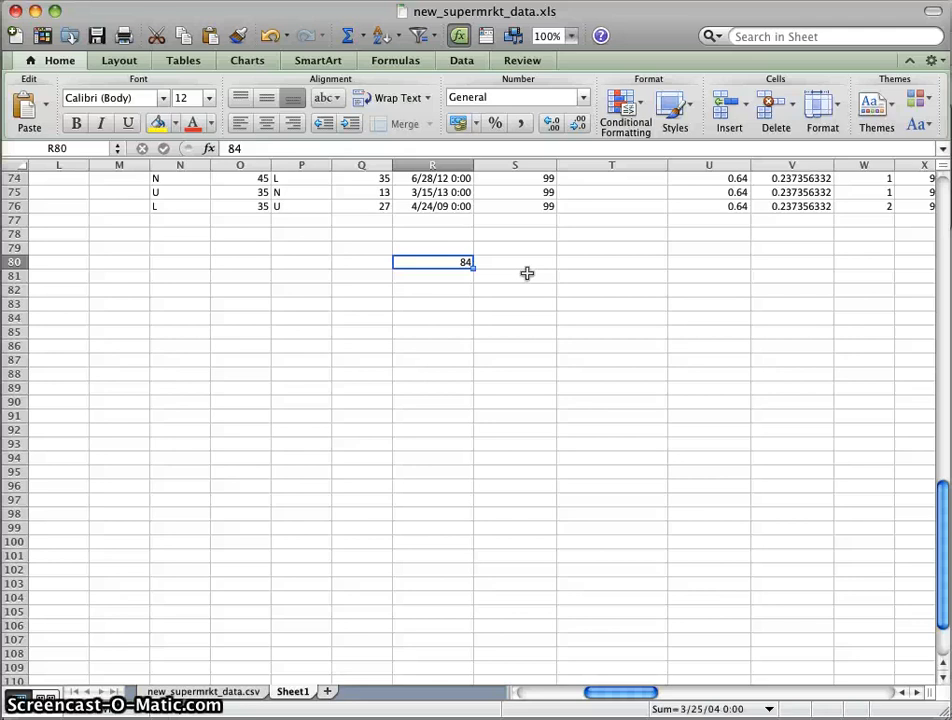
{"action": "key", "text": "Down"}
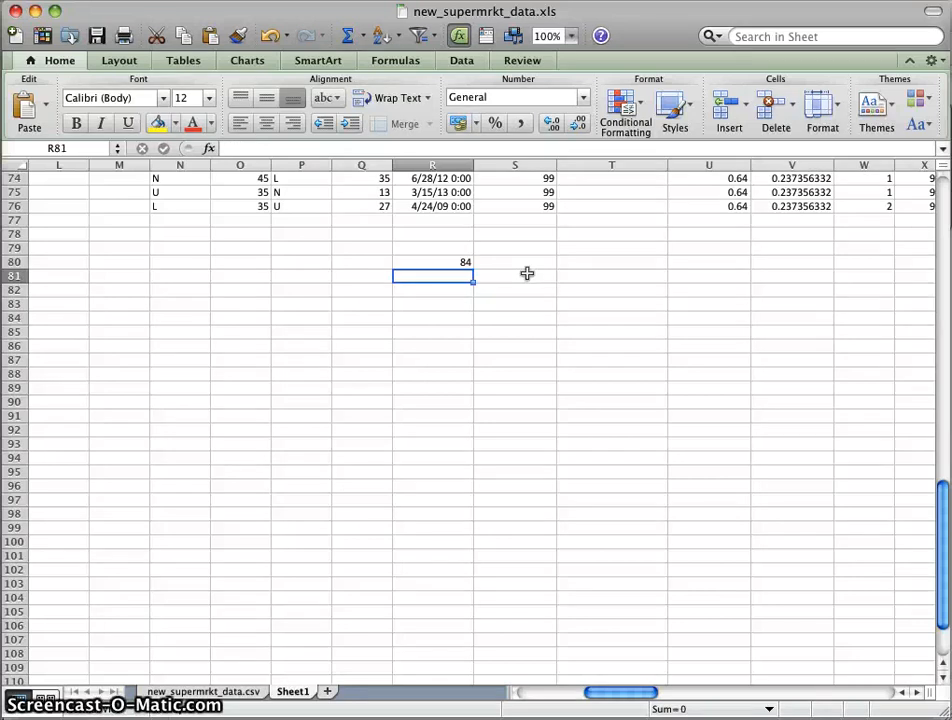
Enter the formula =R80+1 in cell R81
{"action": "type", "text": "="}
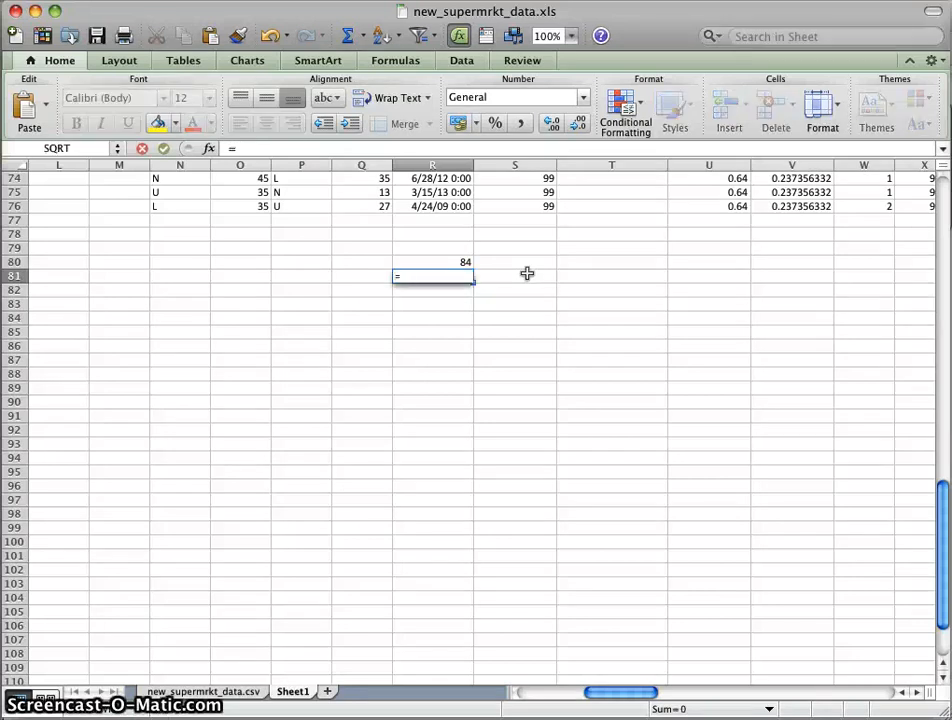
{"action": "key", "text": "Up"}
{"action": "type", "text": "+1"}
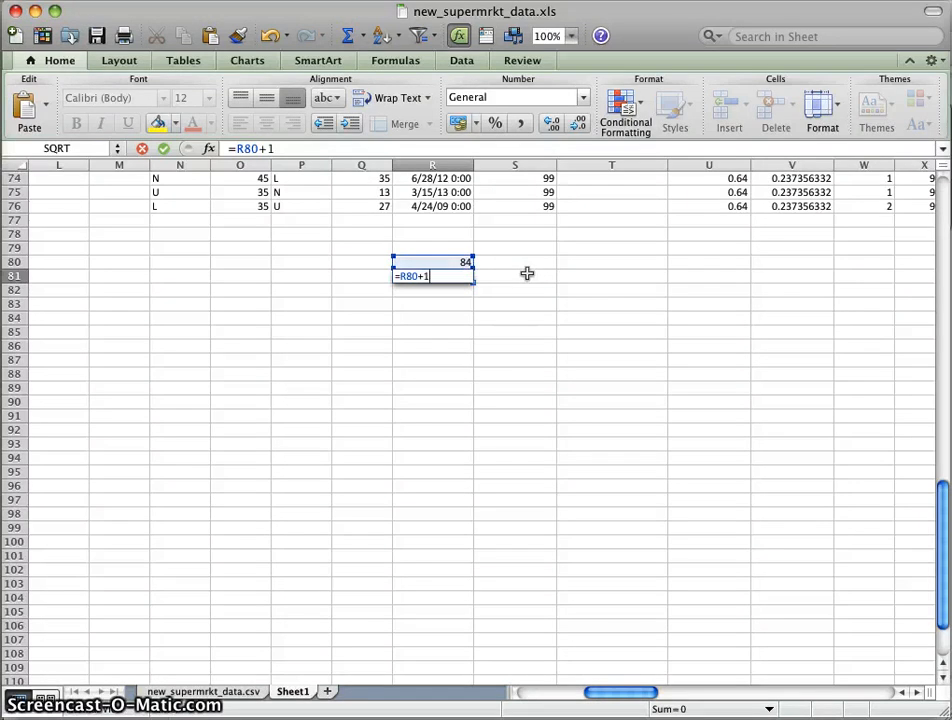
{"action": "key", "text": "Return"}
Copy the increment formula from R81 down through R82:R103 to extend the score list
{"action": "key", "text": "Up"}
{"action": "key", "text": "super+c"}
{"action": "key", "text": "Down"}
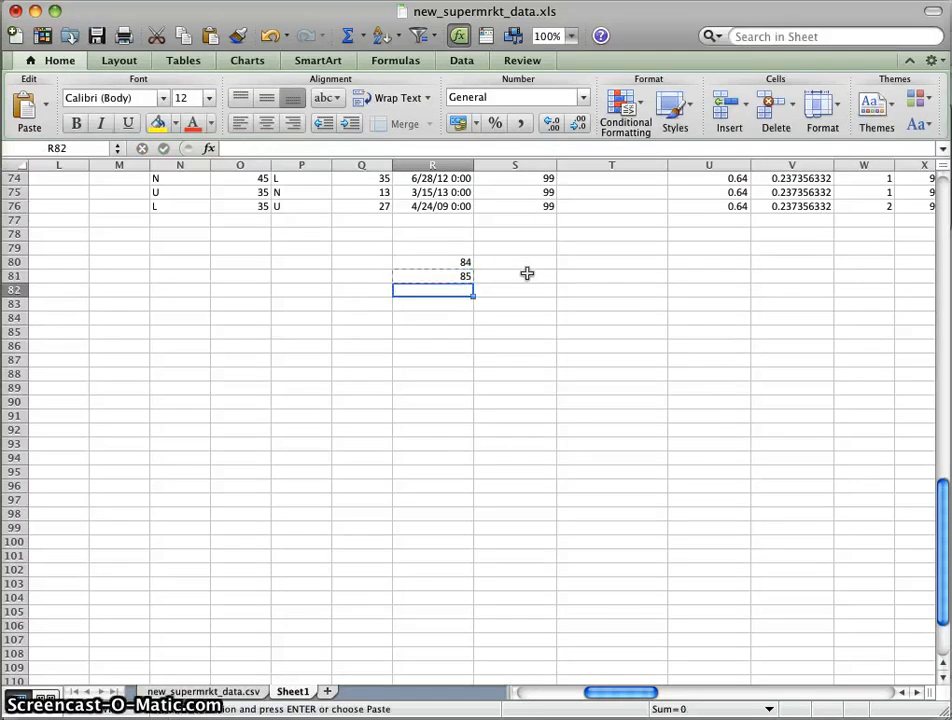
{"action": "key", "text": "shift+Down"}
{"action": "key", "text": "shift+Down"}
{"action": "key", "text": "shift+Down"}
{"action": "key", "text": "shift+Down"}
{"action": "key", "text": "shift+Down"}
{"action": "key", "text": "shift+Down"}
{"action": "key", "text": "shift+Down"}
{"action": "key", "text": "shift+Down"}
{"action": "key", "text": "shift+Down"}
{"action": "key", "text": "shift+Down"}
{"action": "key", "text": "shift+Down"}
{"action": "key", "text": "shift+Down"}
{"action": "key", "text": "shift+Down"}
{"action": "key", "text": "shift+Down"}
{"action": "key", "text": "shift+Down"}
{"action": "key", "text": "shift+Down"}
{"action": "key", "text": "shift+Down"}
{"action": "key", "text": "shift+Down"}
{"action": "key", "text": "shift+Down"}
{"action": "key", "text": "shift+Down"}
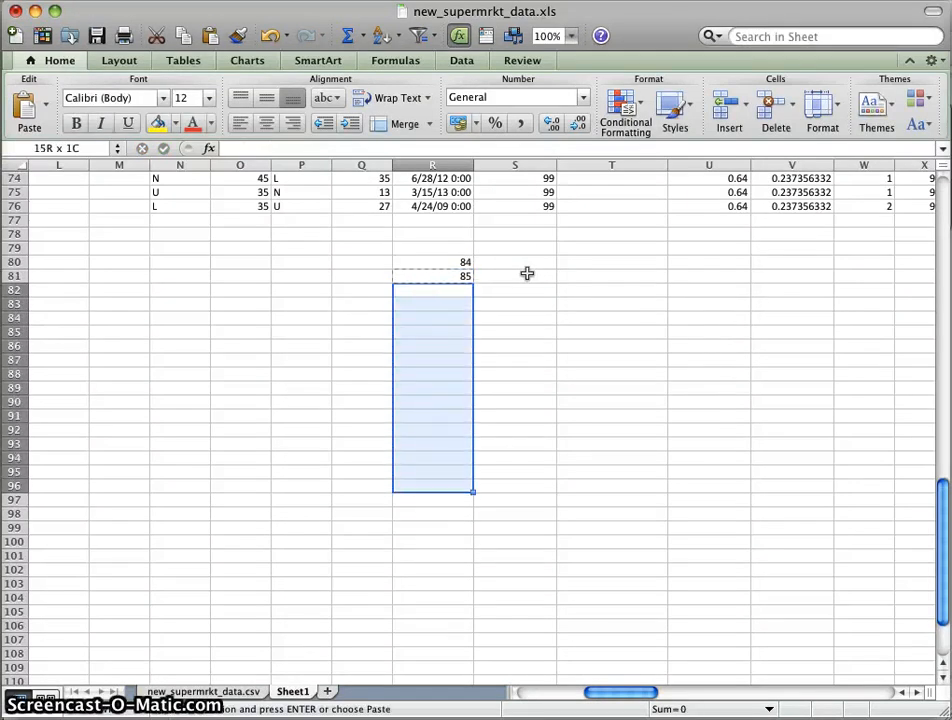
{"action": "key", "text": "super+v"}
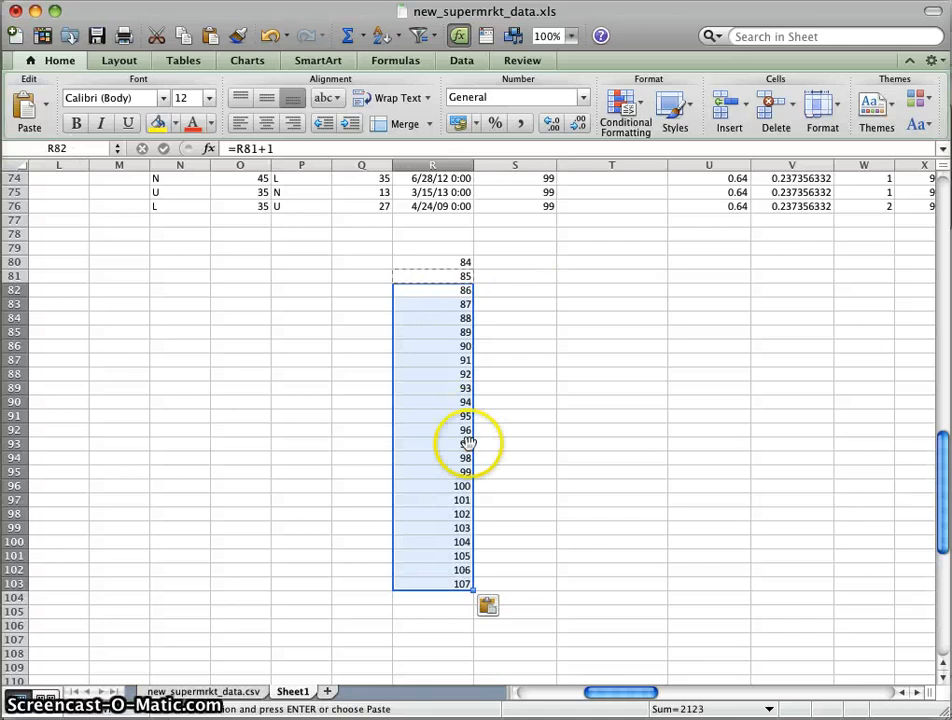
{"action": "left_click", "coordinate": [450, 486]}
{"action": "key", "text": "shift+Down"}
{"action": "key", "text": "shift+Down"}
{"action": "key", "text": "shift+Down"}
{"action": "key", "text": "shift+Down"}
{"action": "key", "text": "shift+Down"}
{"action": "key", "text": "shift+Down"}
{"action": "key", "text": "shift+Down"}
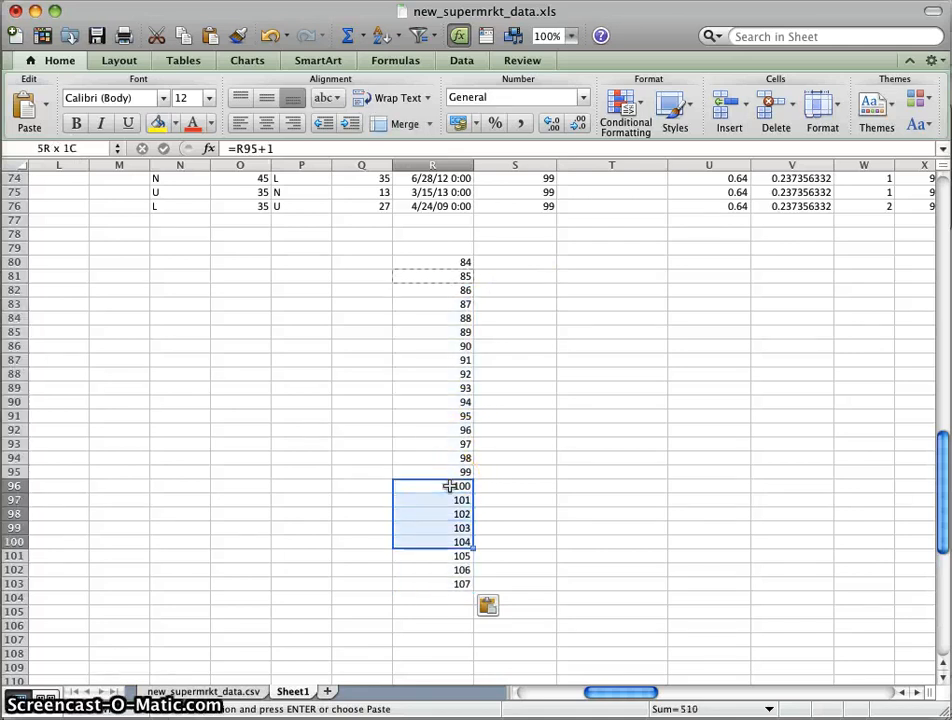
{"action": "key", "text": "BackSpace"}
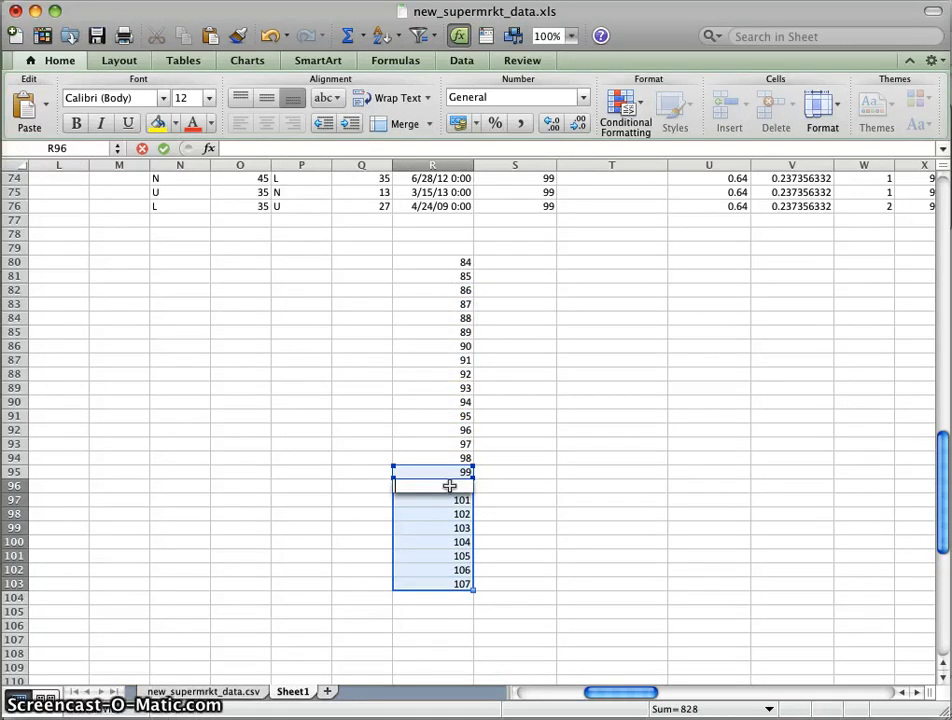
{"action": "key", "text": "Escape"}
Clear the surplus list cells R96, R97 and R98 below the score 99
{"action": "key", "text": "Down"}
{"action": "key", "text": "Up"}
{"action": "key", "text": "BackSpace"}
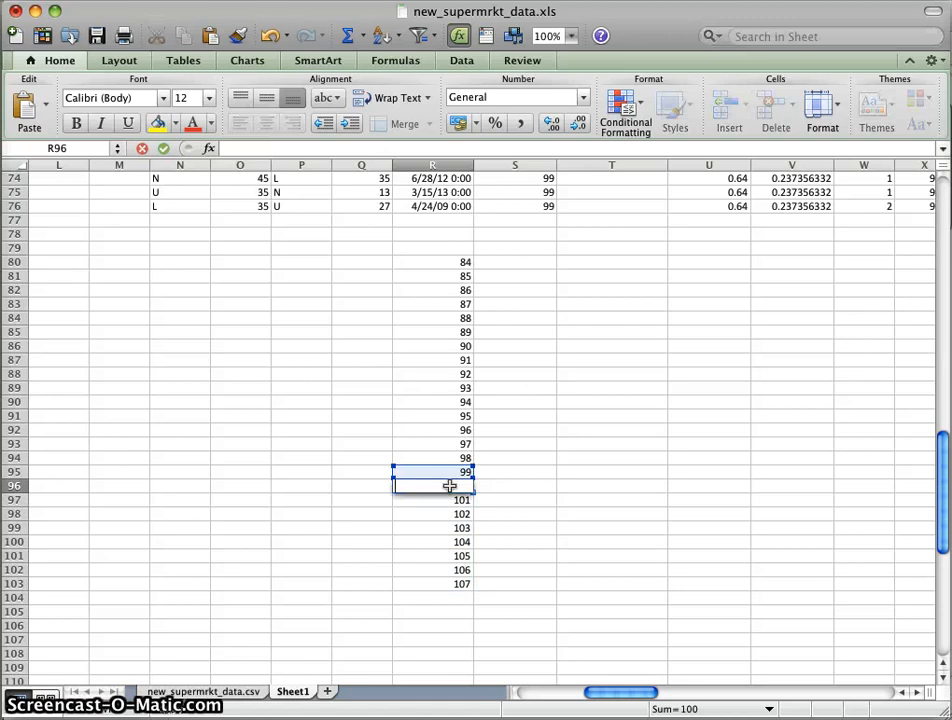
{"action": "key", "text": "Return"}
{"action": "key", "text": "Down"}
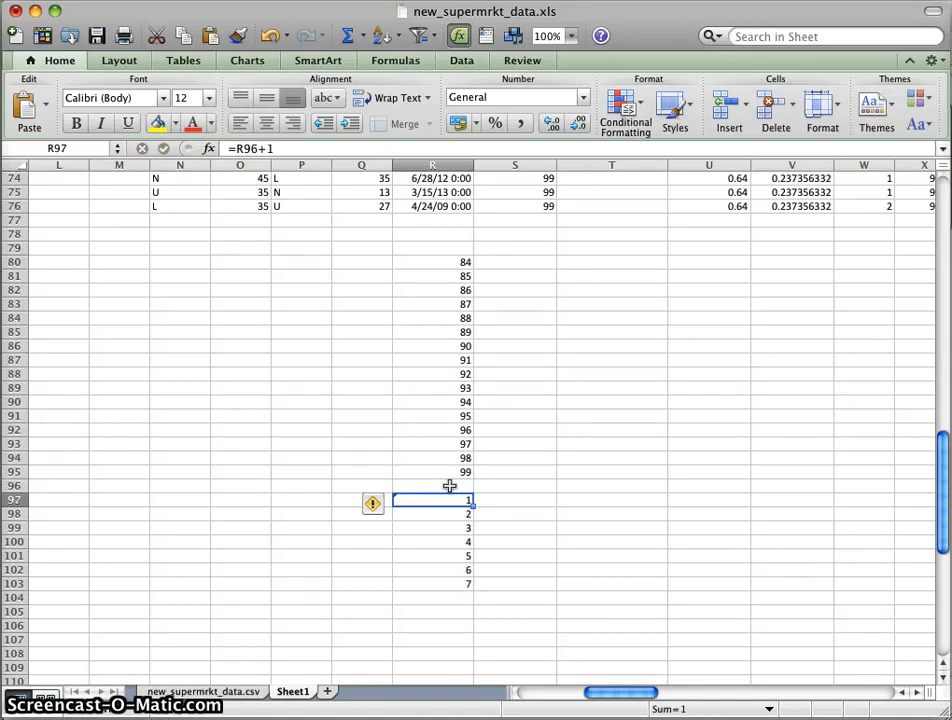
{"action": "key", "text": "BackSpace"}
{"action": "key", "text": "Return"}
{"action": "key", "text": "BackSpace"}
{"action": "key", "text": "Return"}
Delete the remaining surplus cells R99:R103 with the option Shift cells left
{"action": "key", "text": "shift+Down"}
{"action": "key", "text": "shift+Down"}
{"action": "key", "text": "shift+Down"}
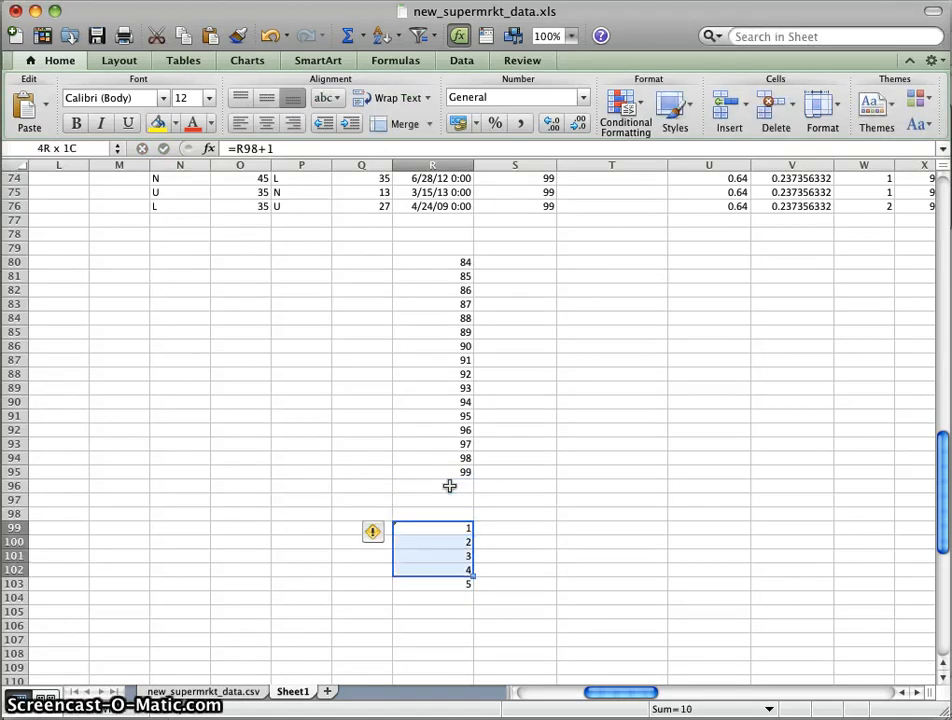
{"action": "key", "text": "shift+Down"}
{"action": "right_click", "coordinate": [434, 567]}
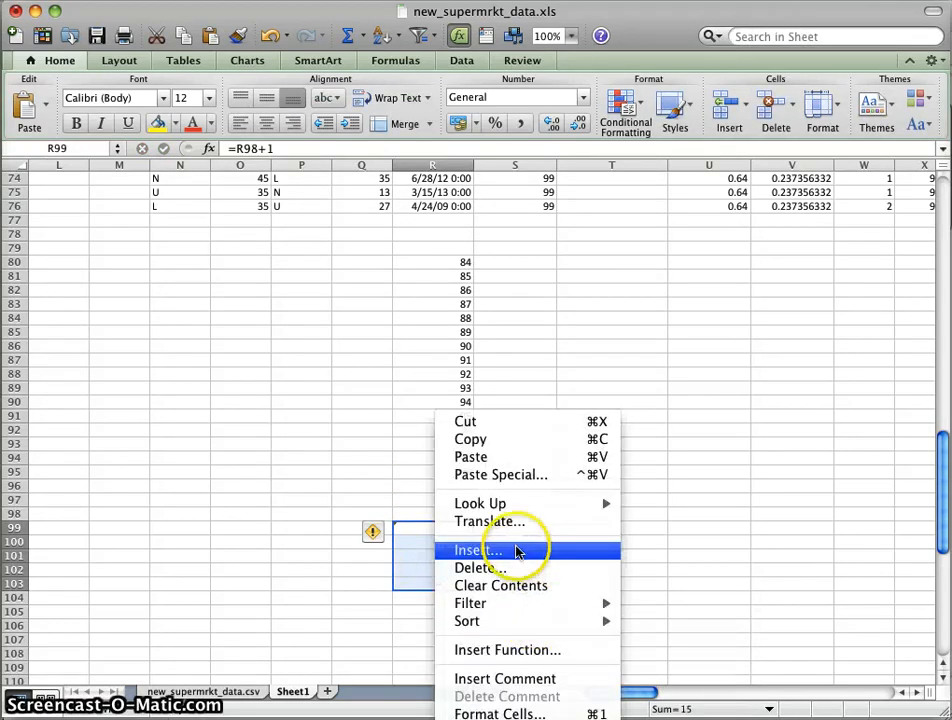
{"action": "left_click", "coordinate": [512, 566]}
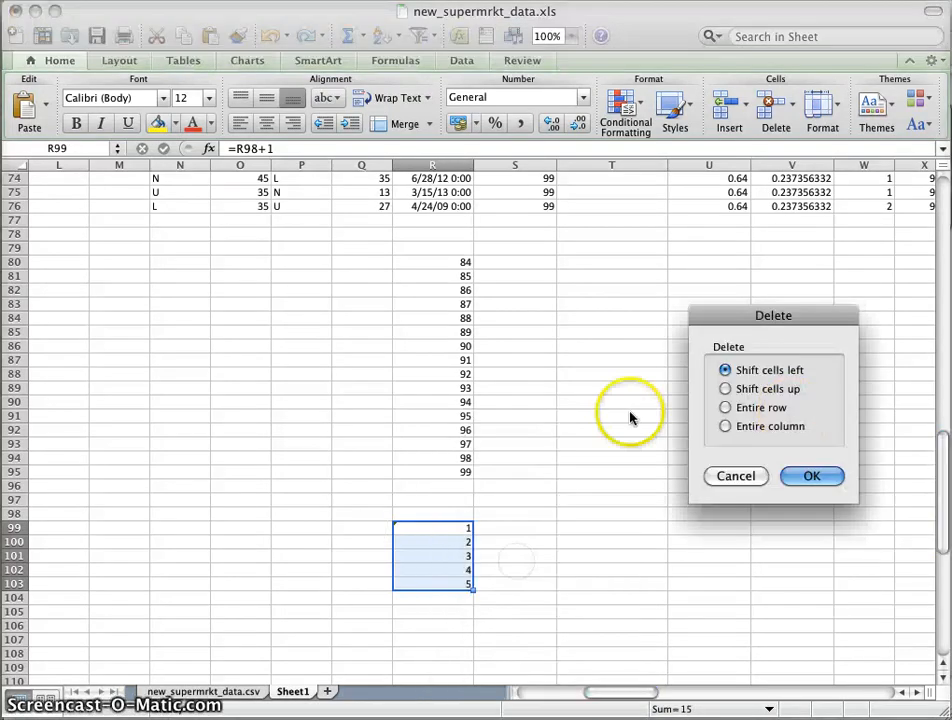
{"action": "left_click", "coordinate": [840, 479]}
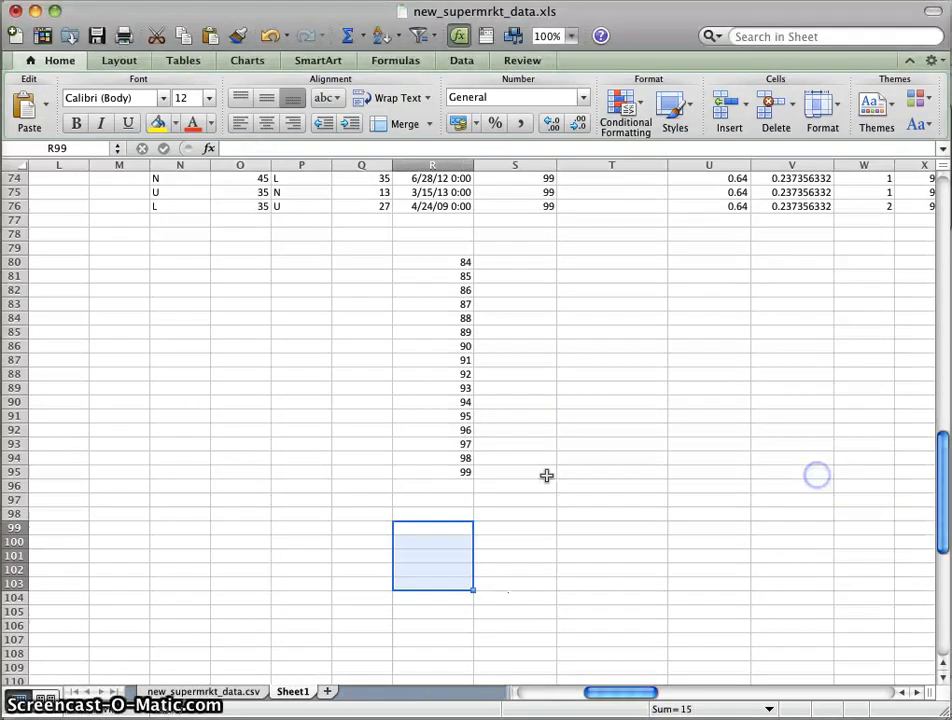
Enter the frequency 4 in cell S80 beside the score 84
{"action": "left_click", "coordinate": [487, 404]}
{"action": "left_click", "coordinate": [446, 250]}
{"action": "left_click", "coordinate": [445, 263]}
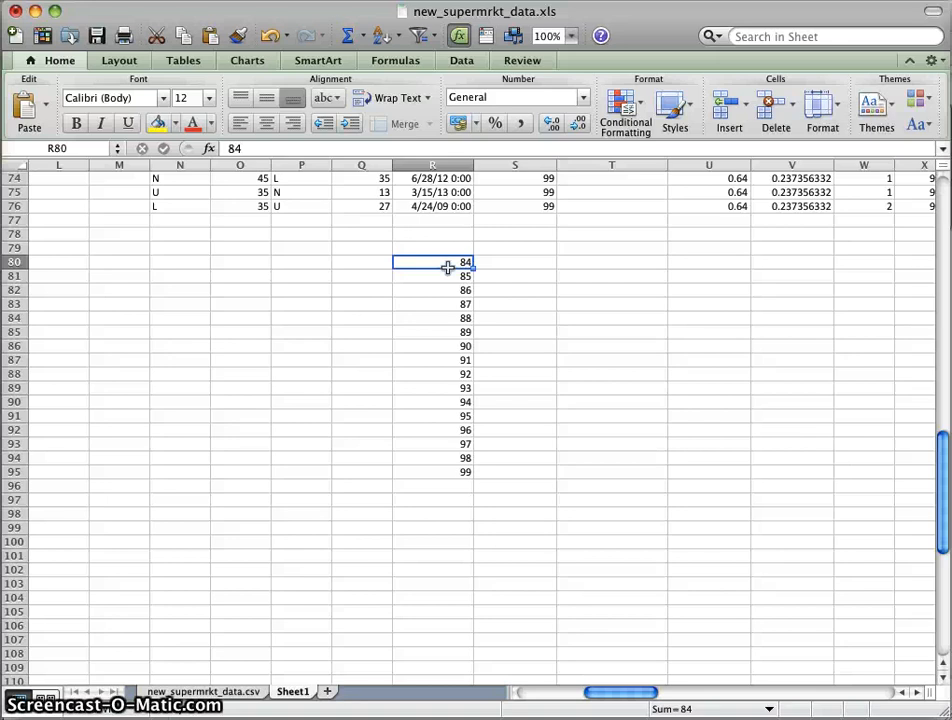
{"action": "key", "text": "Right"}
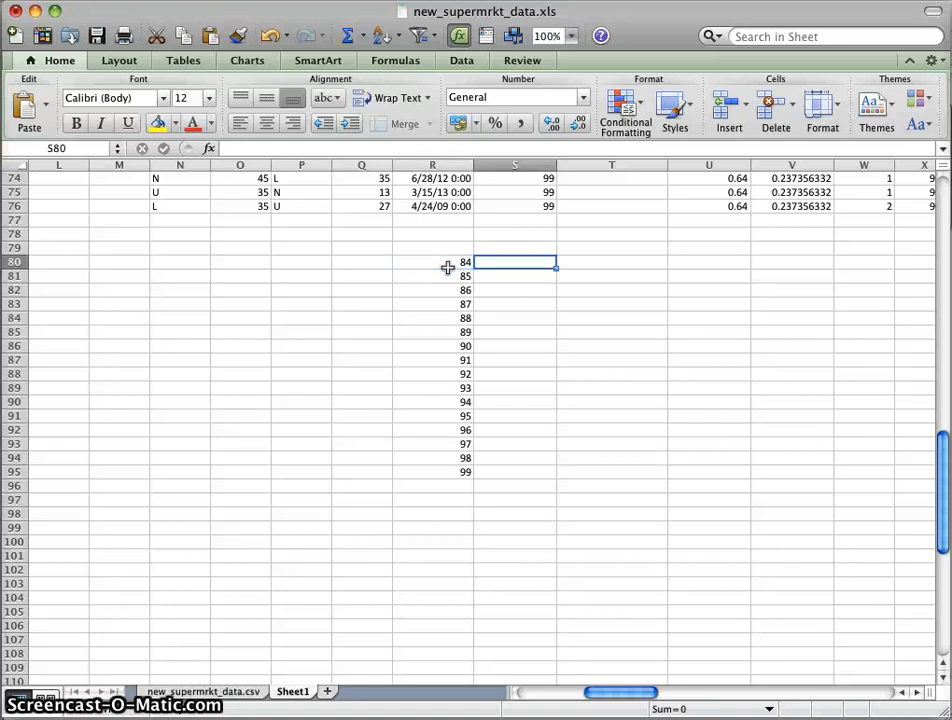
{"action": "type", "text": "4"}
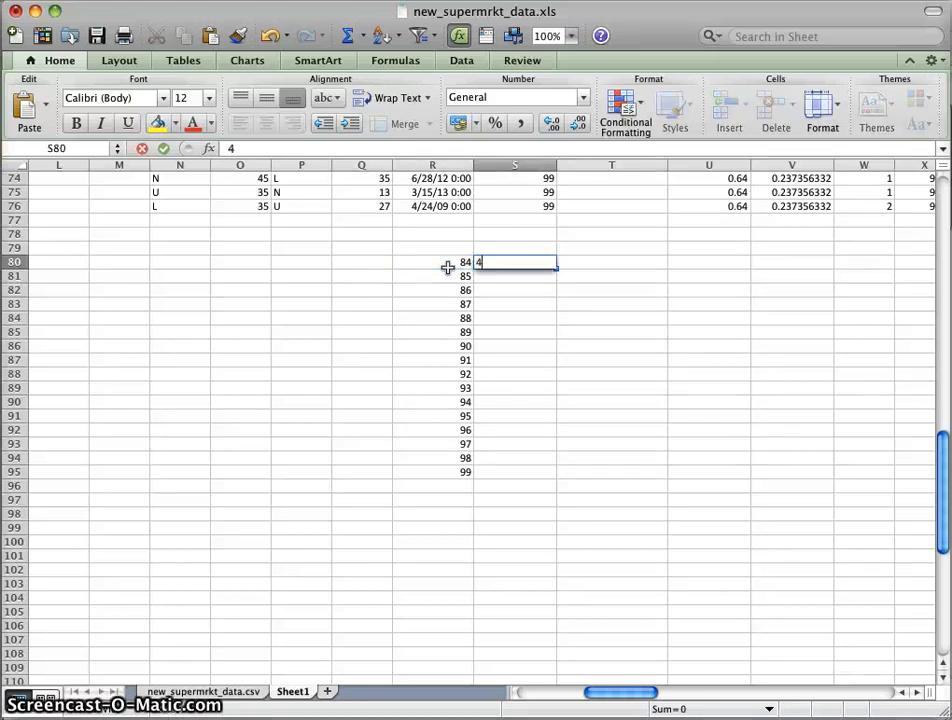
{"action": "key", "text": "Return"}
Enter the frequency 71 in cell S95 beside the score 99
{"action": "key", "text": "Down"}
{"action": "key", "text": "Down"}
{"action": "key", "text": "Down"}
{"action": "key", "text": "Down"}
{"action": "key", "text": "Down"}
{"action": "key", "text": "Down"}
{"action": "key", "text": "Down"}
{"action": "key", "text": "Down"}
{"action": "key", "text": "Down"}
{"action": "key", "text": "Down"}
{"action": "key", "text": "Down"}
{"action": "key", "text": "Down"}
{"action": "key", "text": "Down"}
{"action": "key", "text": "Down"}
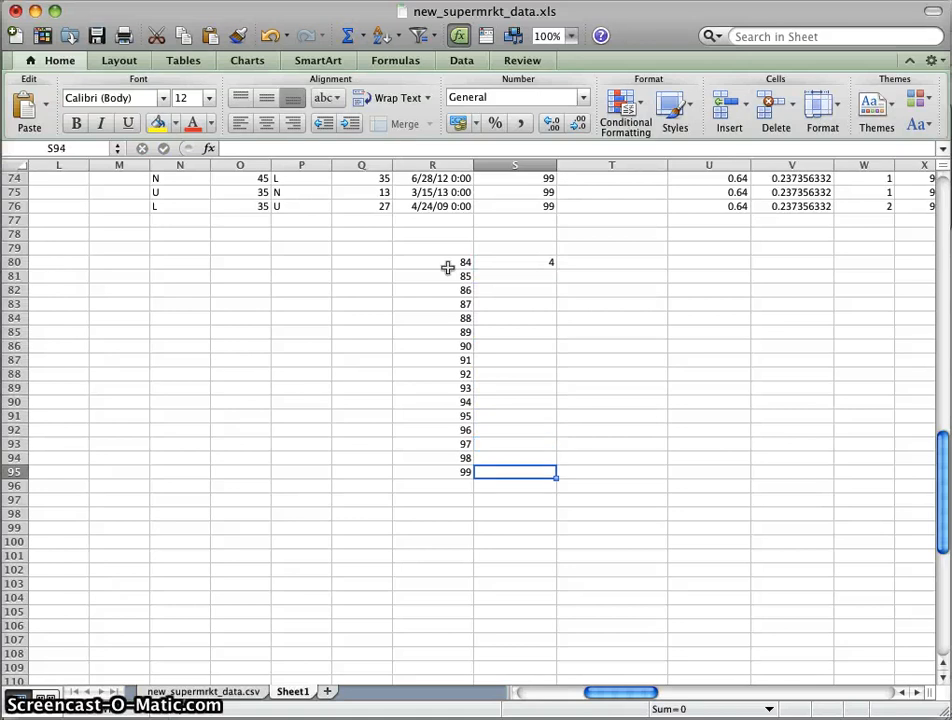
{"action": "type", "text": "71"}
{"action": "key", "text": "Up"}
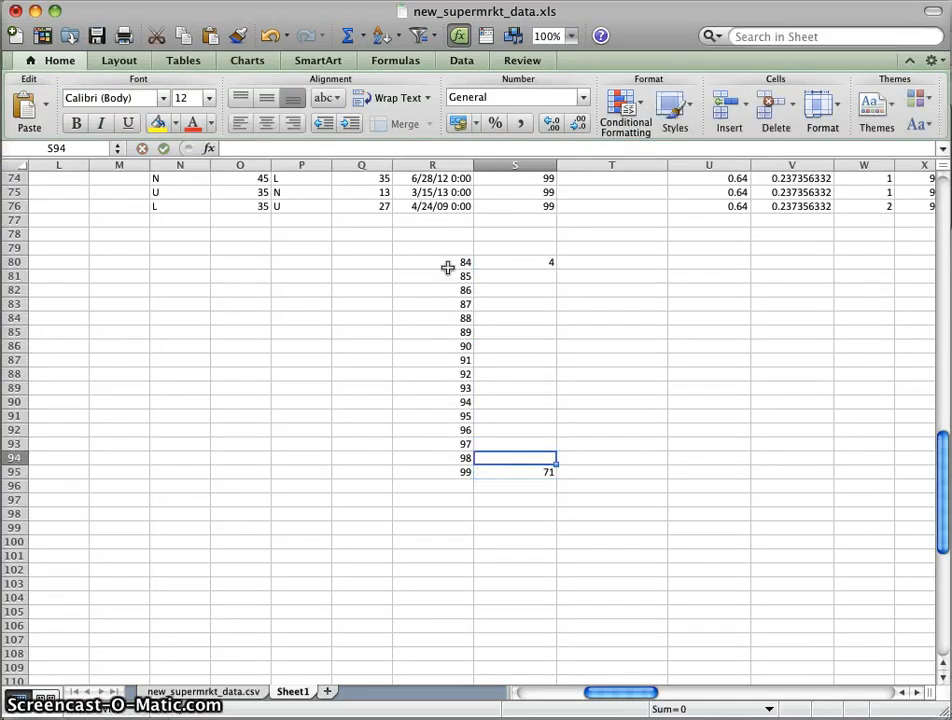
Enter the frequency 0 in S81:S94 for the scores 85 to 98, keeping 71 in S95
{"action": "left_click", "coordinate": [508, 271]}
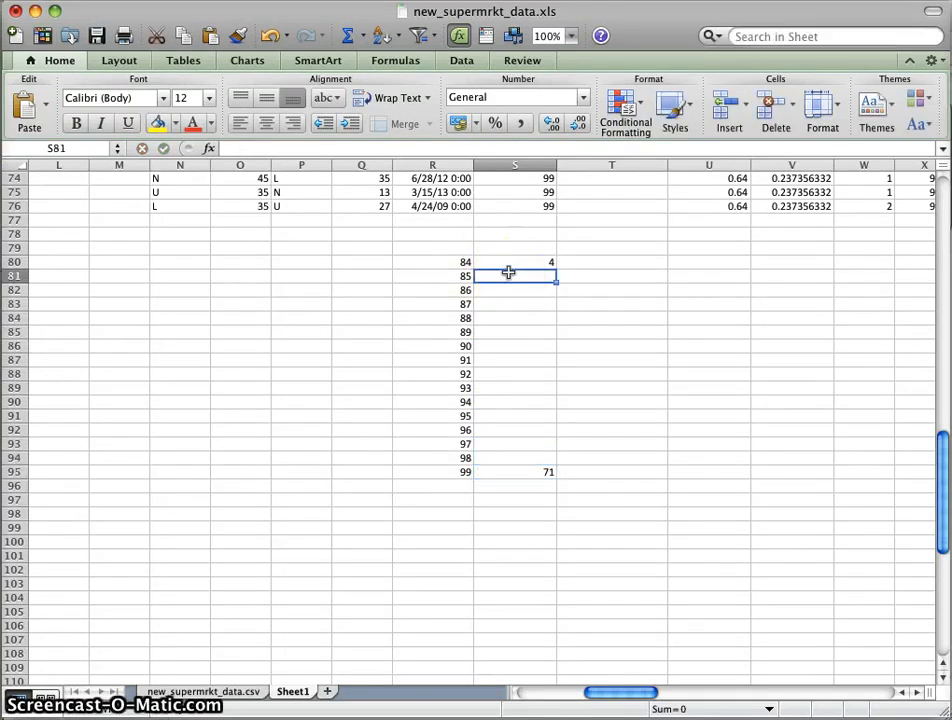
{"action": "type", "text": "0 0 0 0 0 0 0 0 0 0 0 "}
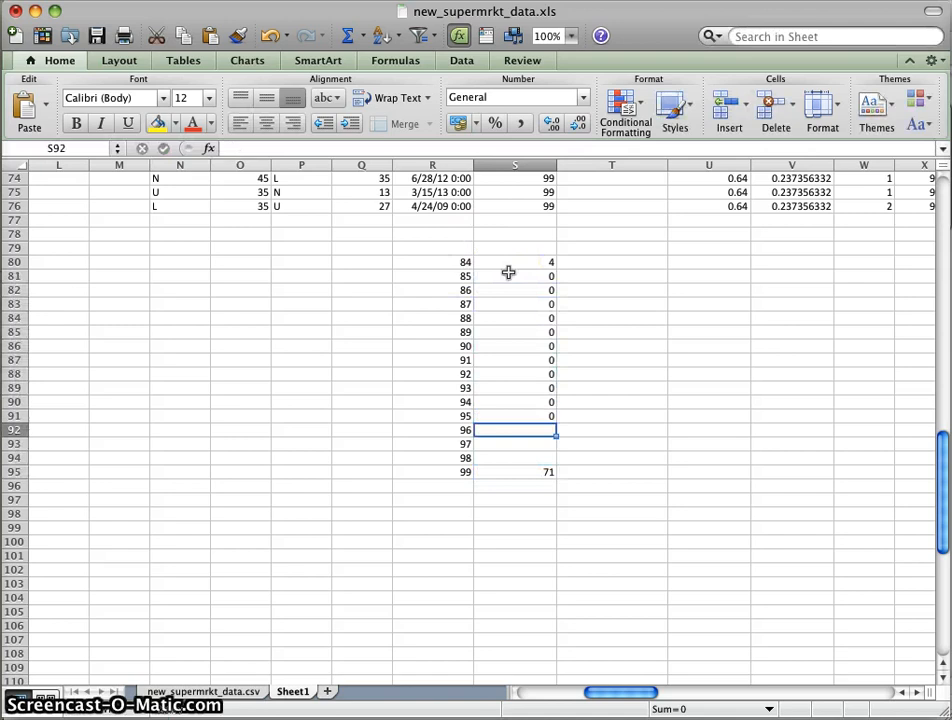
{"action": "type", "text": "0 0  0"}
{"action": "key", "text": "Up"}
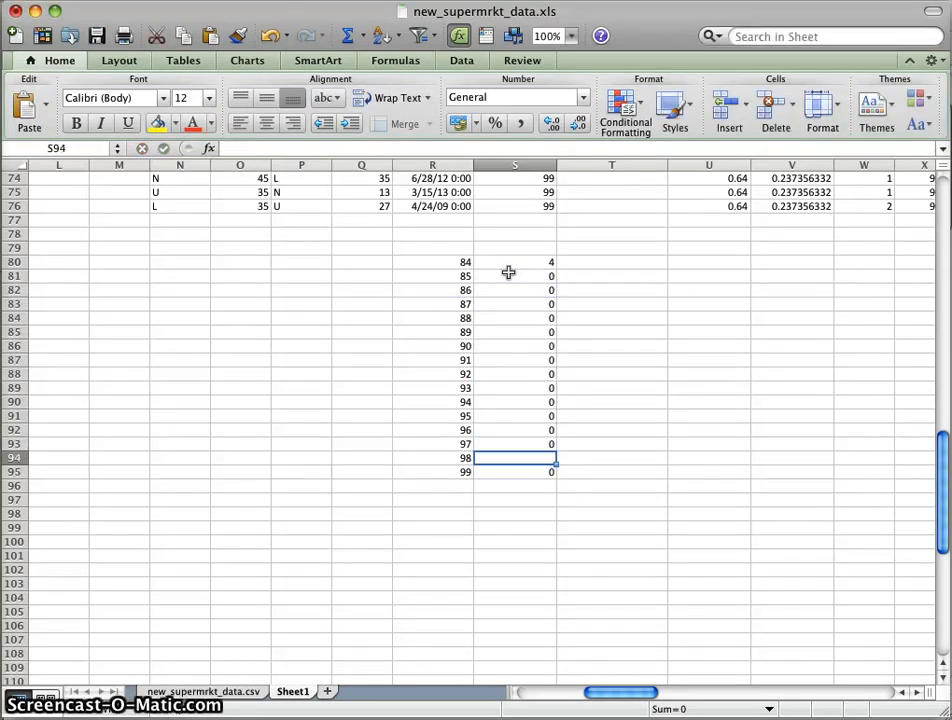
{"action": "type", "text": "0"}
{"action": "key", "text": "Return"}
{"action": "type", "text": "71"}
{"action": "key", "text": "Return"}
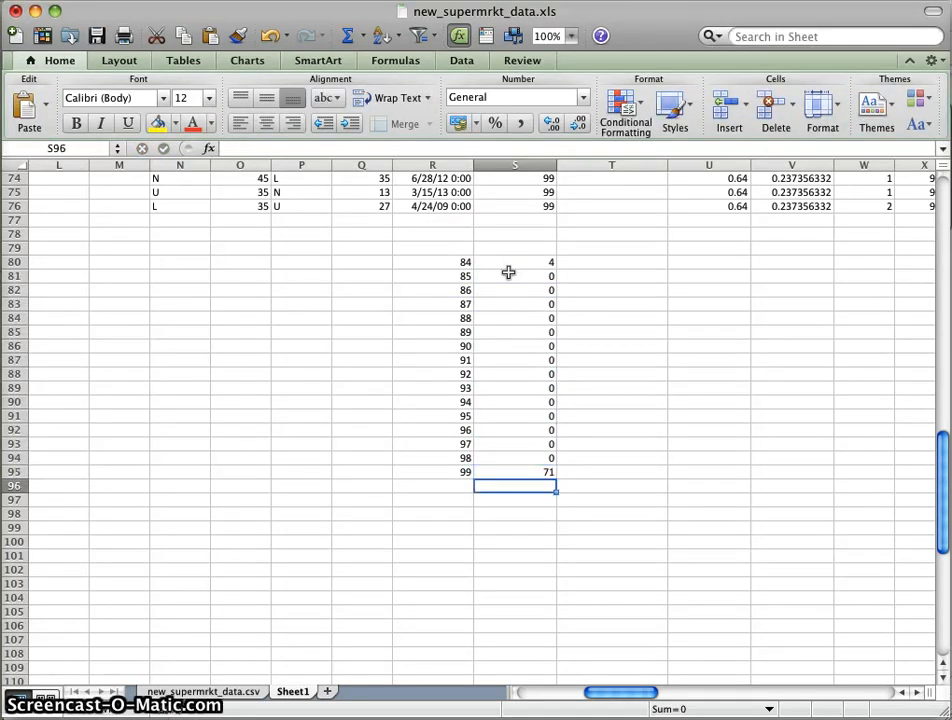
Enter the formula =CONCATENATE("val_",R80) in cell Q80 to build a text label for the score 84
{"action": "left_click", "coordinate": [370, 266]}
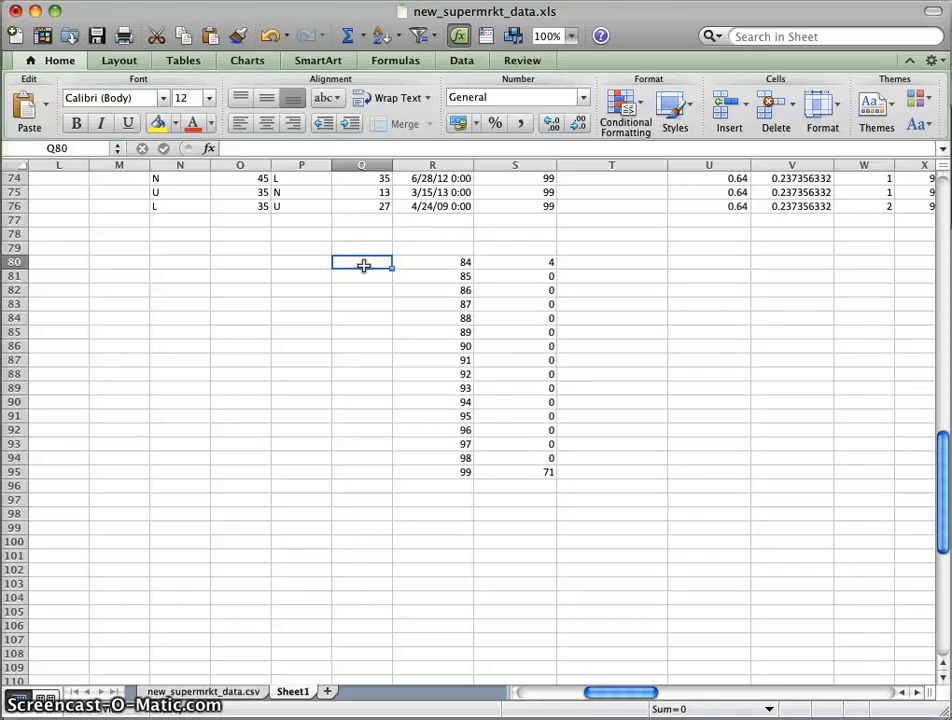
{"action": "key", "text": "Right"}
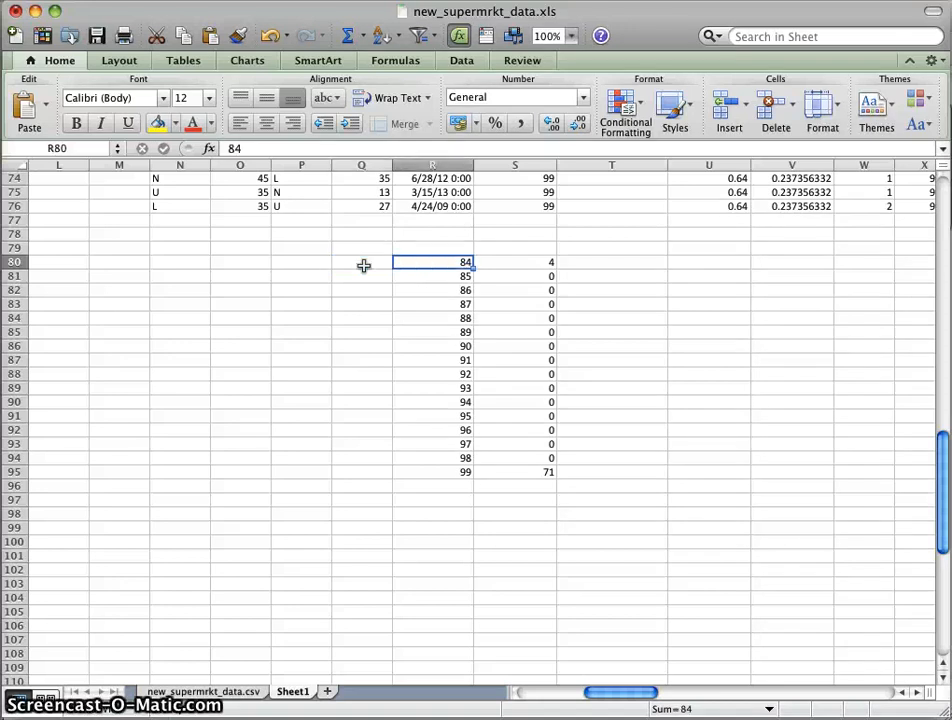
{"action": "left_click", "coordinate": [363, 265]}
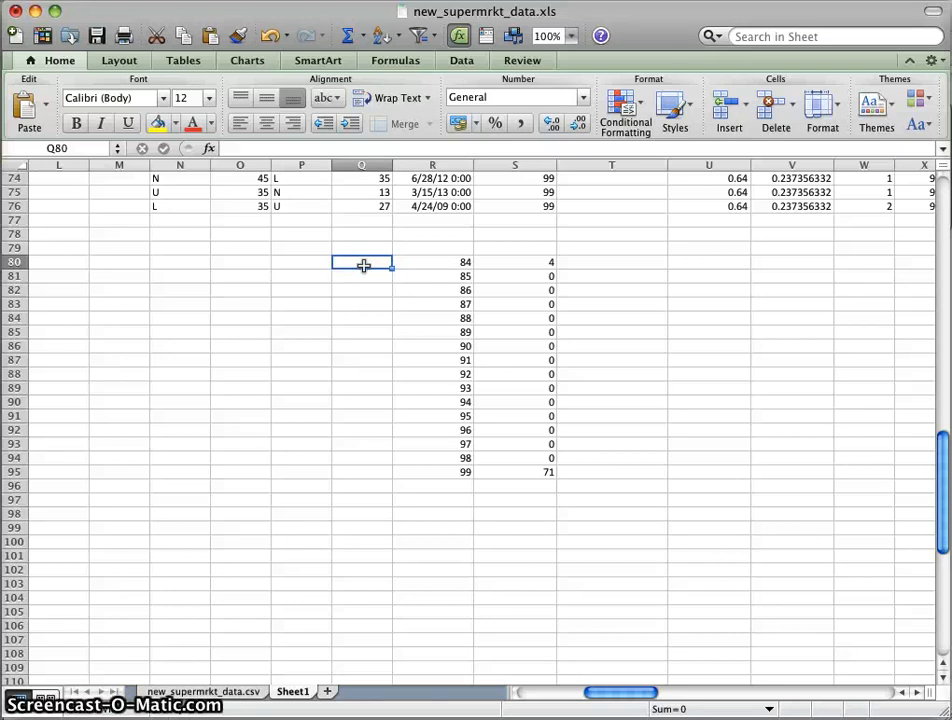
{"action": "type", "text": "=CONCATENATE"}
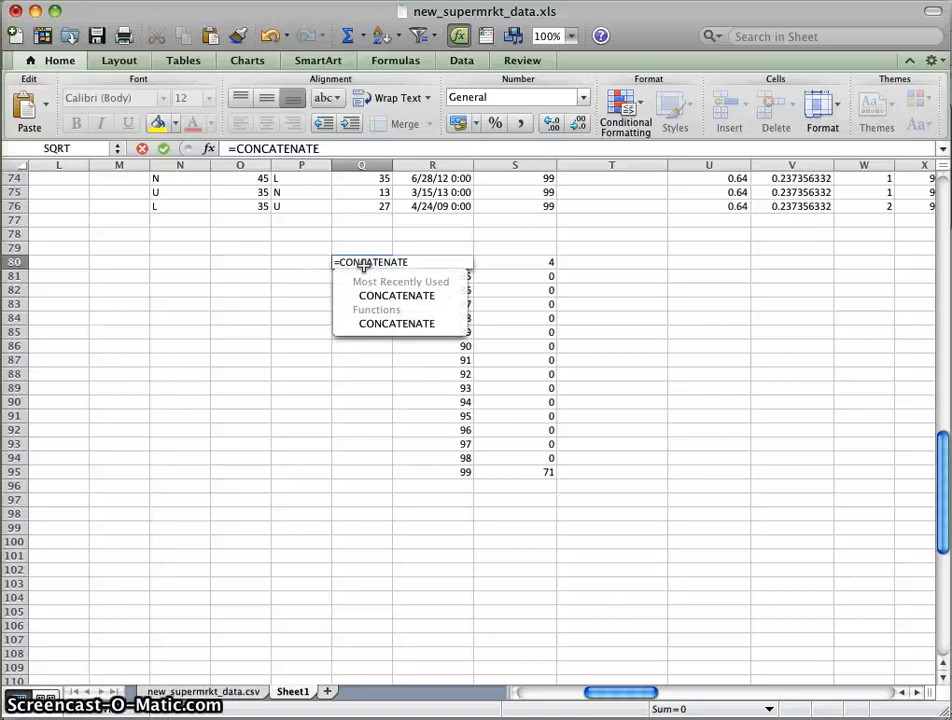
{"action": "key", "text": "Tab"}
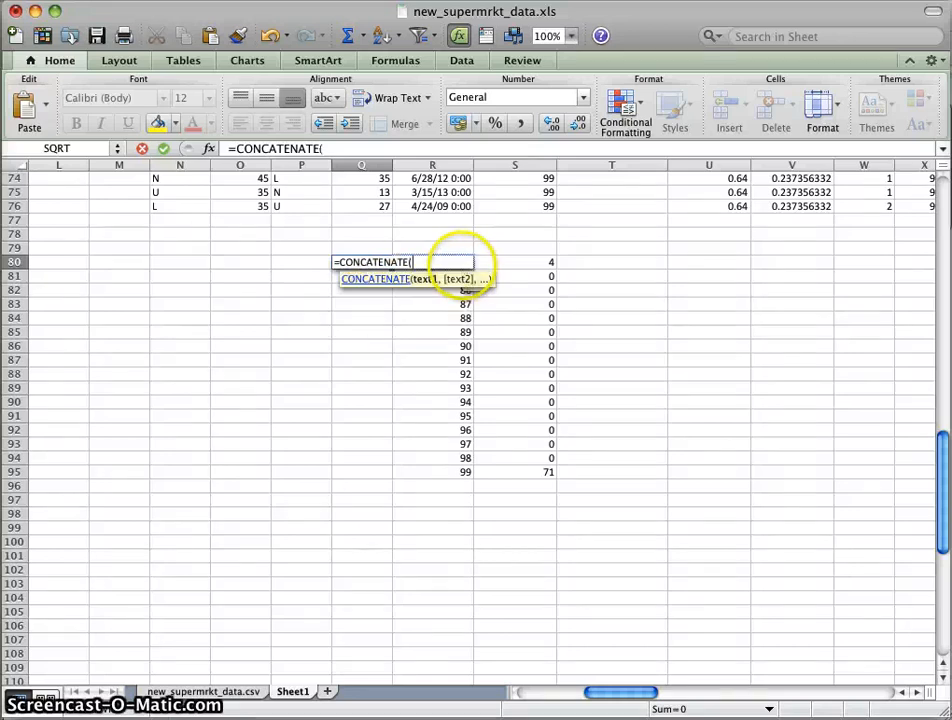
{"action": "left_click", "coordinate": [455, 290]}
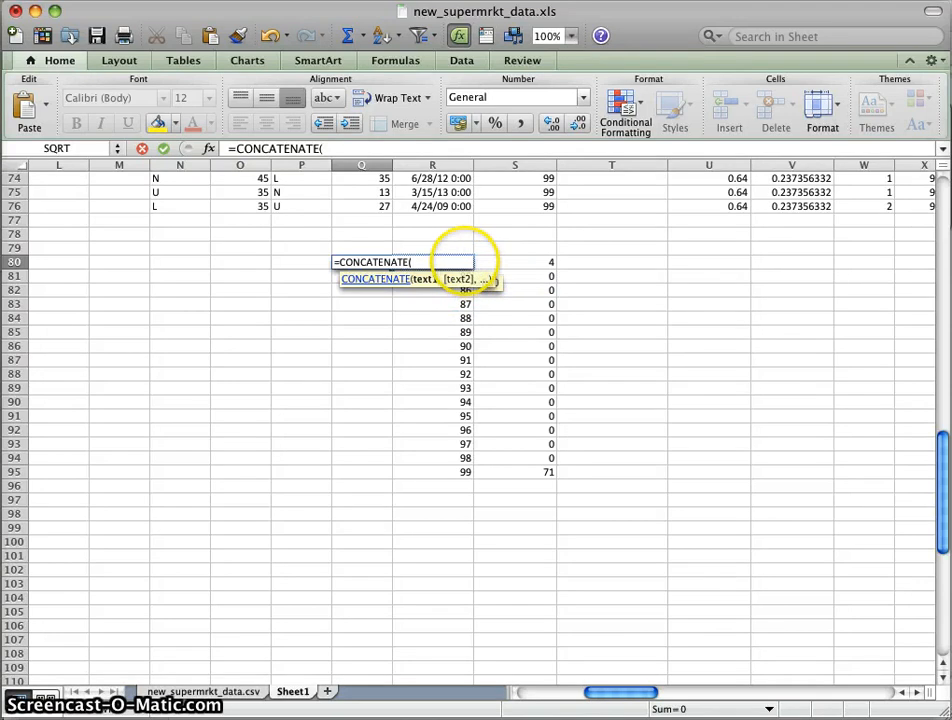
{"action": "type", "text": "\"val_"}
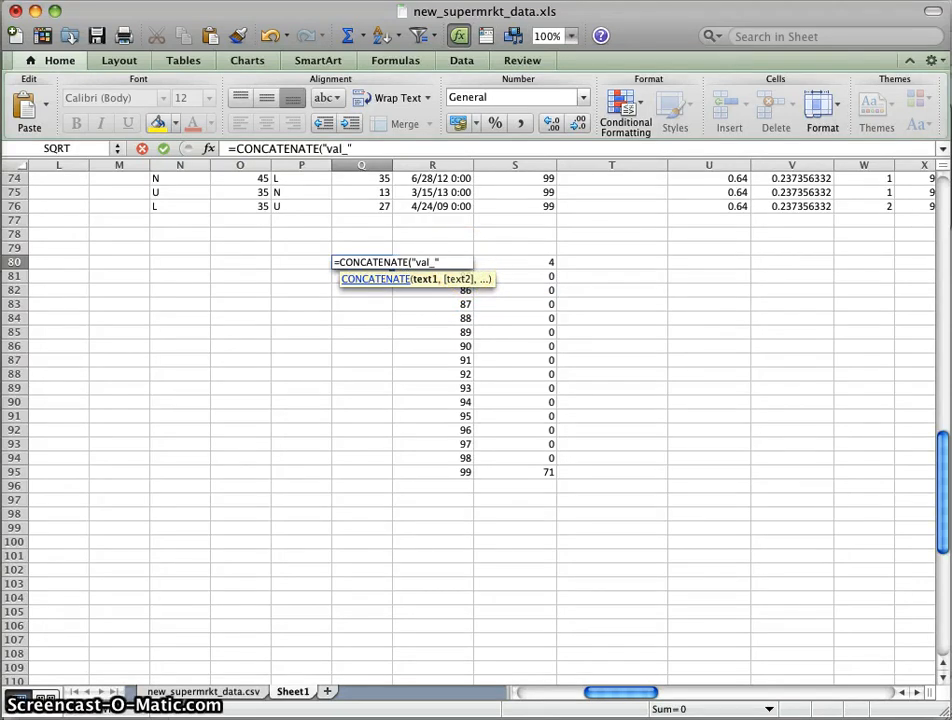
{"action": "type", "text": "\","}
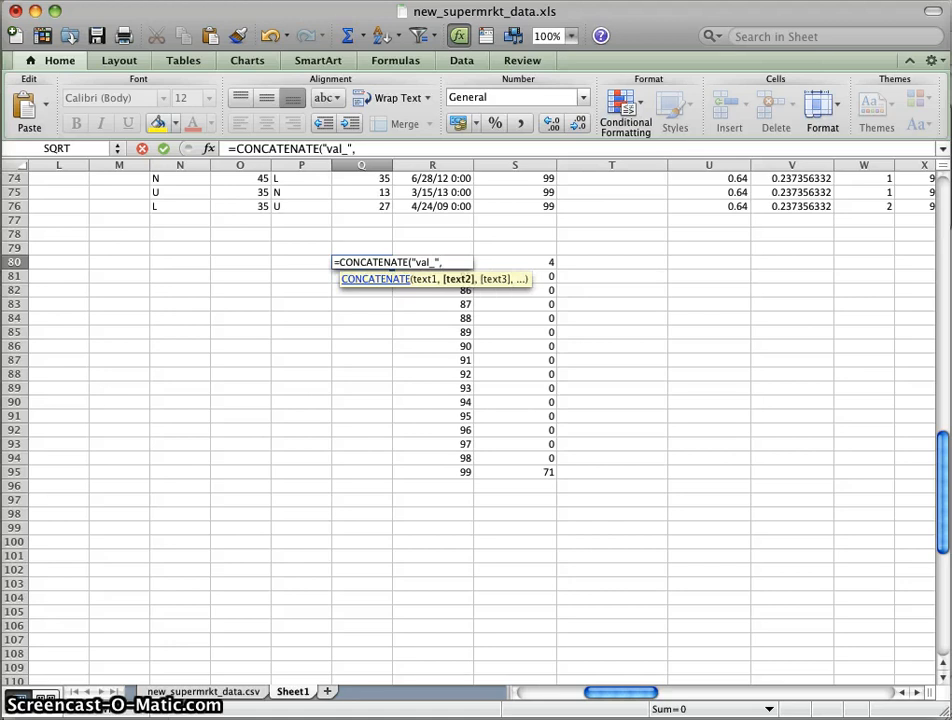
{"action": "type", "text": "R80"}
{"action": "key", "text": "Return"}
{"action": "key", "text": "Up"}
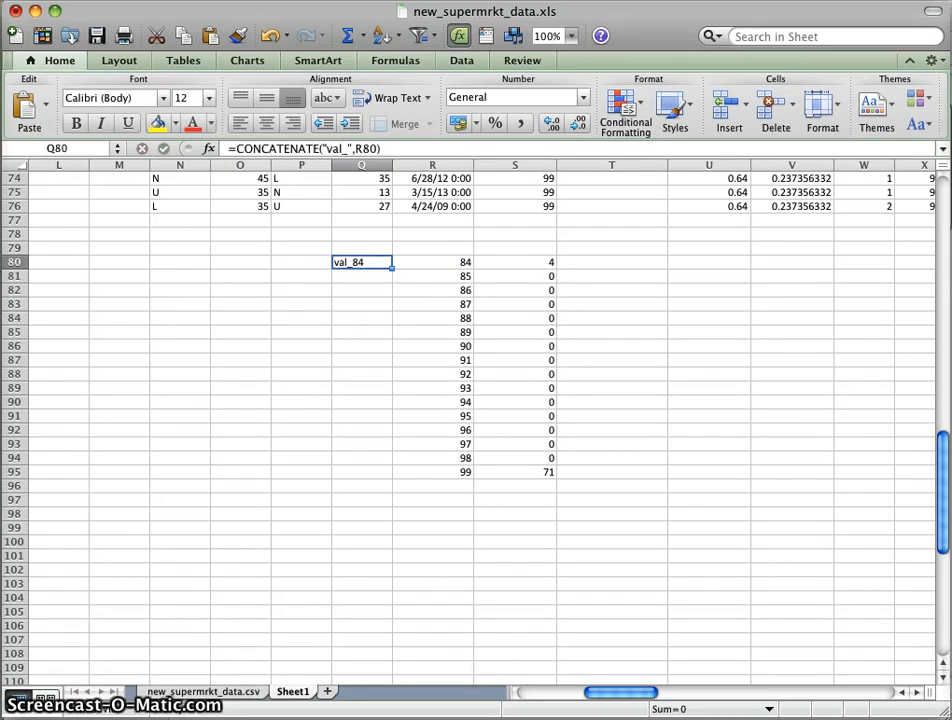
Copy the label formula from Q80 into Q81:Q95 for the remaining scores
{"action": "key", "text": "super+c"}
{"action": "key", "text": "Down"}
{"action": "key", "text": "shift+Down"}
{"action": "key", "text": "shift+Down"}
{"action": "key", "text": "shift+Down"}
{"action": "key", "text": "shift+Down"}
{"action": "key", "text": "shift+Down"}
{"action": "key", "text": "shift+Down"}
{"action": "key", "text": "shift+Down"}
{"action": "key", "text": "shift+Down"}
{"action": "key", "text": "shift+Down"}
{"action": "key", "text": "shift+Down"}
{"action": "key", "text": "shift+Down"}
{"action": "key", "text": "shift+Down"}
{"action": "key", "text": "shift+Down"}
{"action": "key", "text": "shift+Down"}
{"action": "key", "text": "shift+Down"}
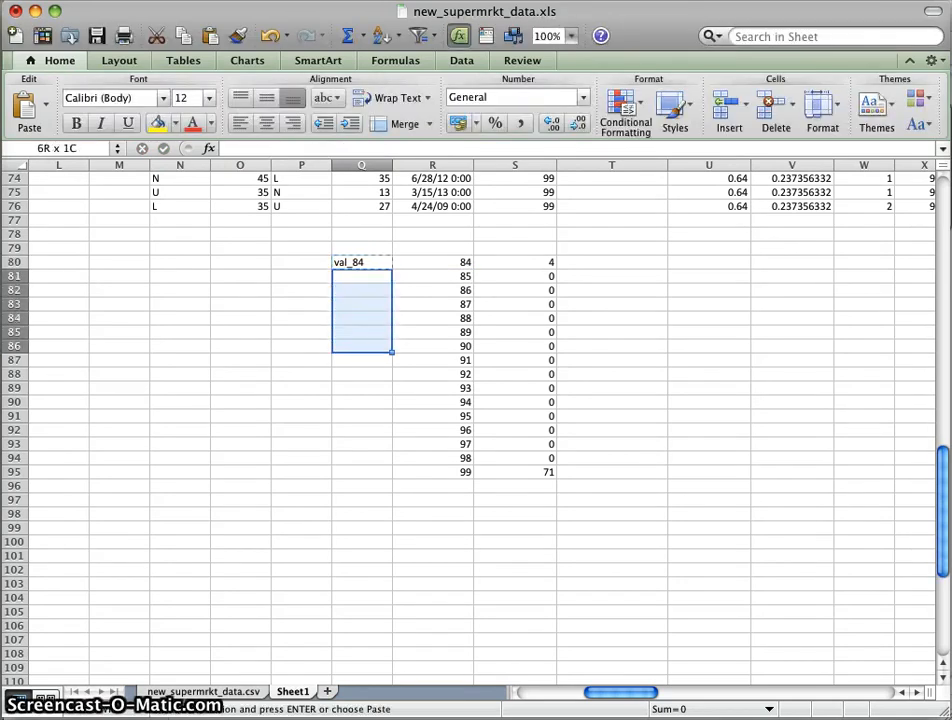
{"action": "key", "text": "super+v"}
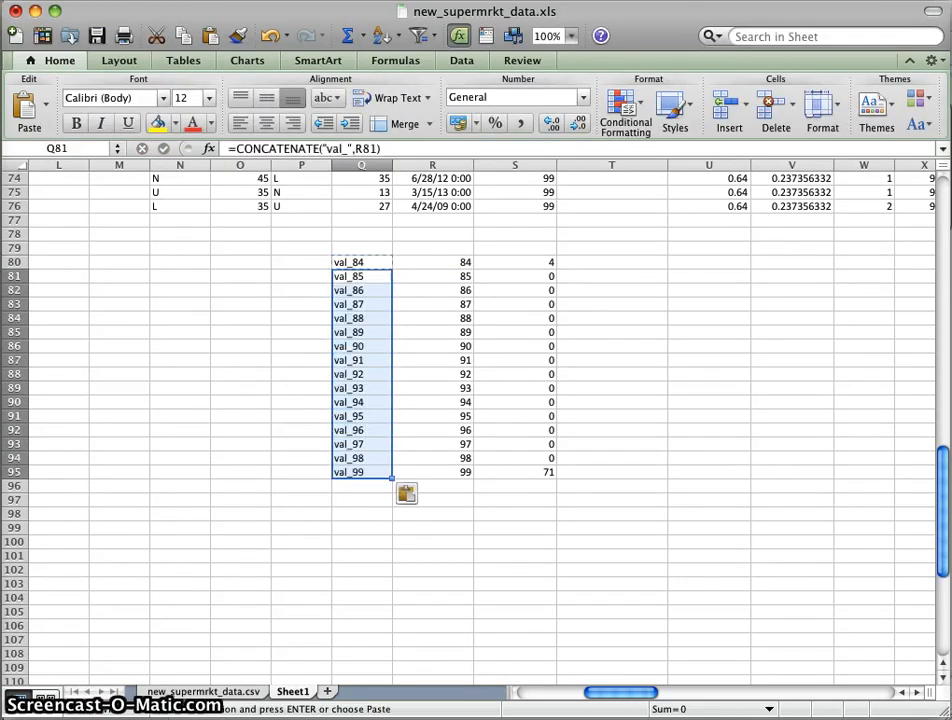
Examine the label formulas in Q80:Q95 to see which score cells they reference
{"action": "left_click", "coordinate": [408, 265]}
{"action": "left_click", "coordinate": [366, 264]}
{"action": "left_click_drag", "start_coordinate": [367, 262], "coordinate": [361, 472]}
{"action": "left_click", "coordinate": [362, 372]}
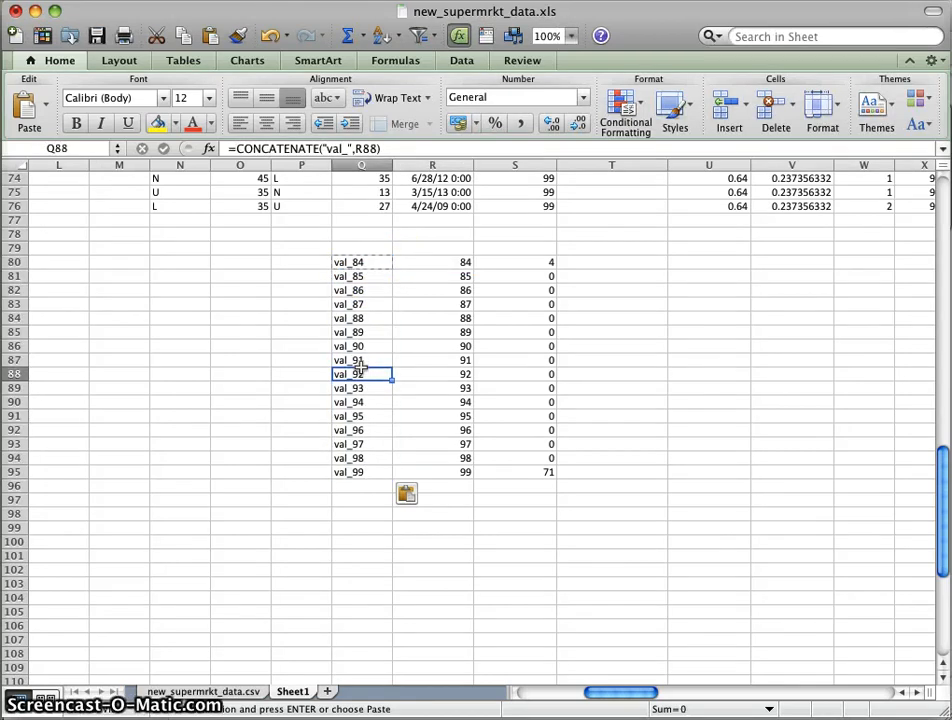
{"action": "key", "text": "Up"}
{"action": "key", "text": "Up"}
{"action": "key", "text": "Up"}
{"action": "key", "text": "Up"}
{"action": "key", "text": "Up"}
Try clearing the score 84 in cell R80, and undo the clearing
{"action": "left_click", "coordinate": [463, 263]}
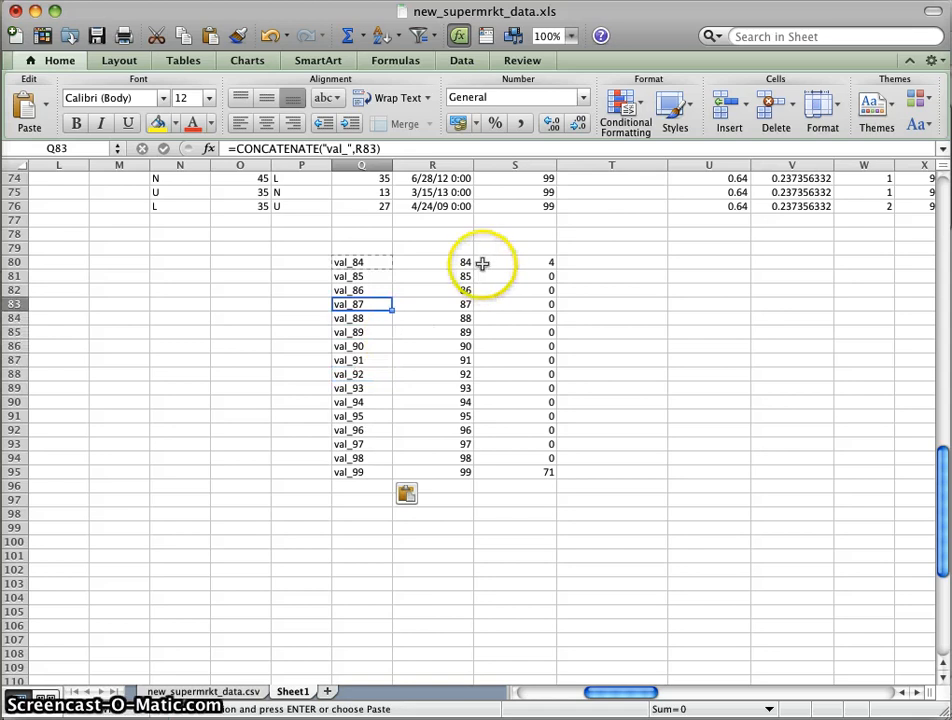
{"action": "key", "text": "BackSpace"}
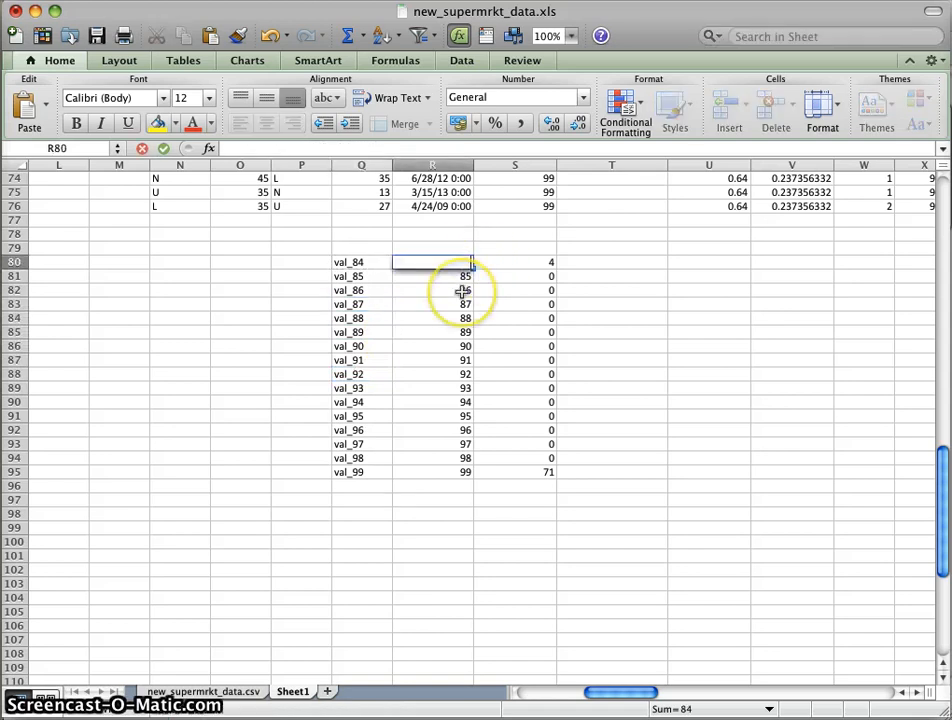
{"action": "key", "text": "Return"}
{"action": "key", "text": "super+z"}
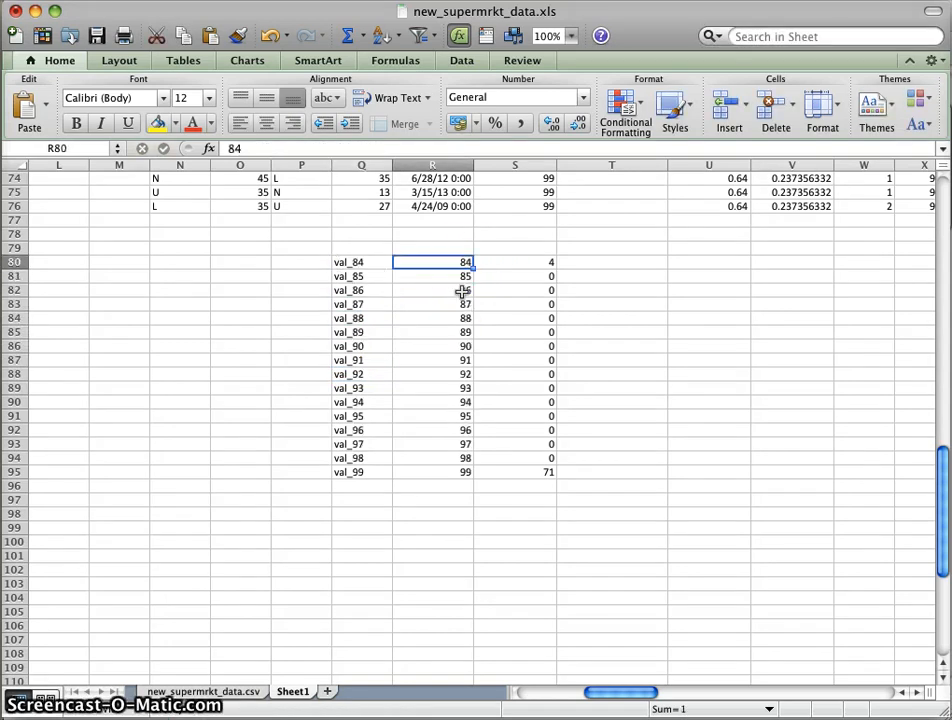
Replace the label formulas in column Q, from Q80 through Q96, with their own values using Paste Special
{"action": "left_click_drag", "start_coordinate": [361, 260], "coordinate": [358, 479]}
{"action": "key", "text": "super+c"}
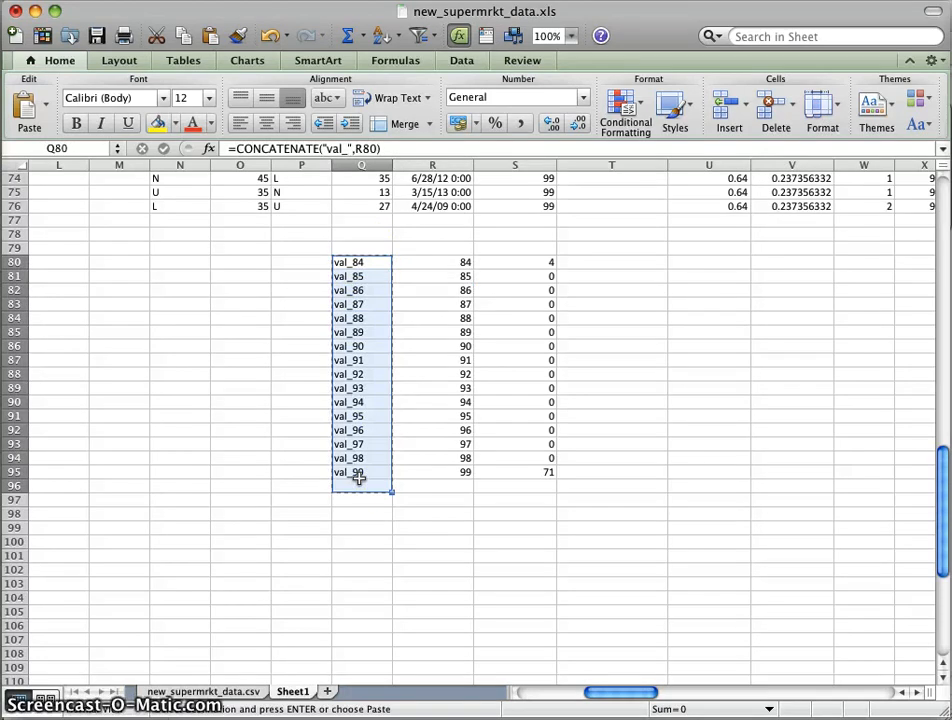
{"action": "right_click", "coordinate": [353, 397]}
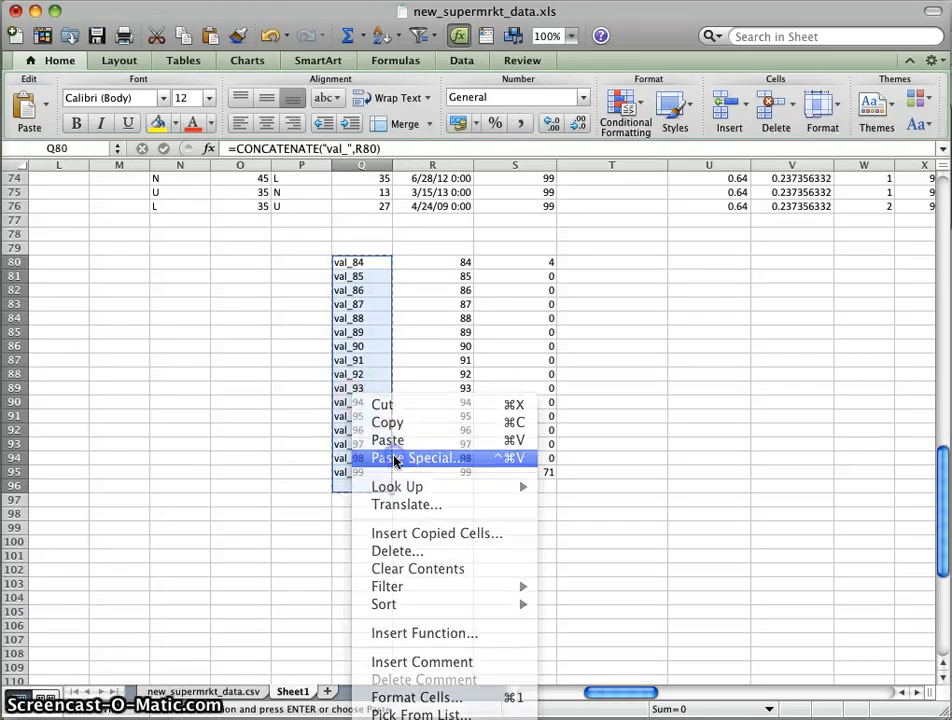
{"action": "left_click", "coordinate": [395, 460]}
{"action": "left_click", "coordinate": [304, 371]}
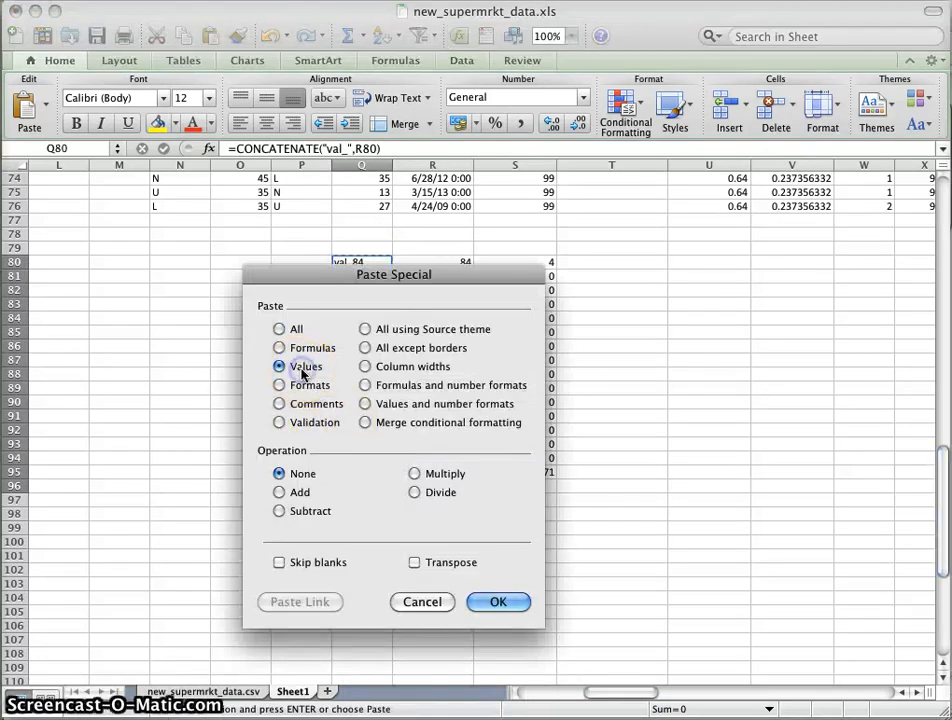
{"action": "key", "text": "Return"}
{"action": "left_click", "coordinate": [338, 373]}
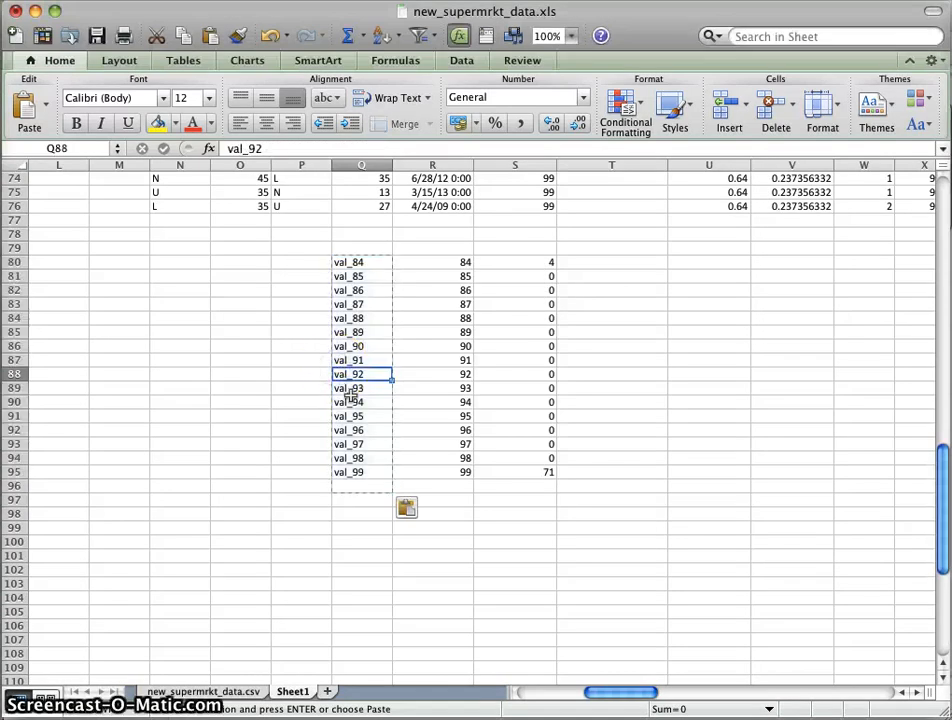
Delete the numeric scores in R80:R95 with the option Shift cells left, so the frequencies sit beside the labels
{"action": "left_click_drag", "start_coordinate": [440, 264], "coordinate": [436, 470]}
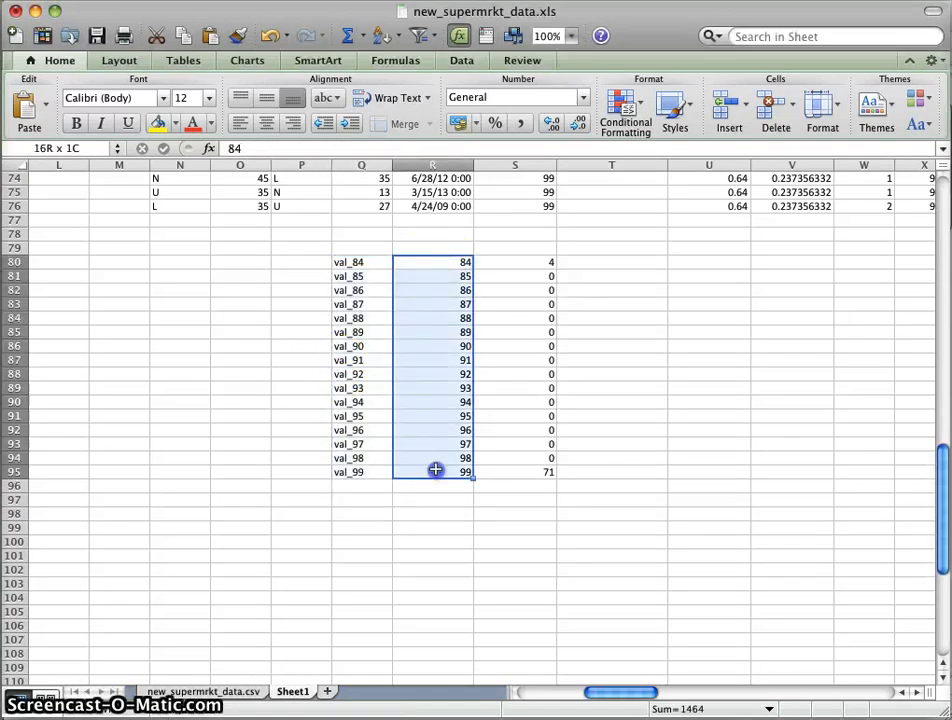
{"action": "right_click", "coordinate": [436, 470]}
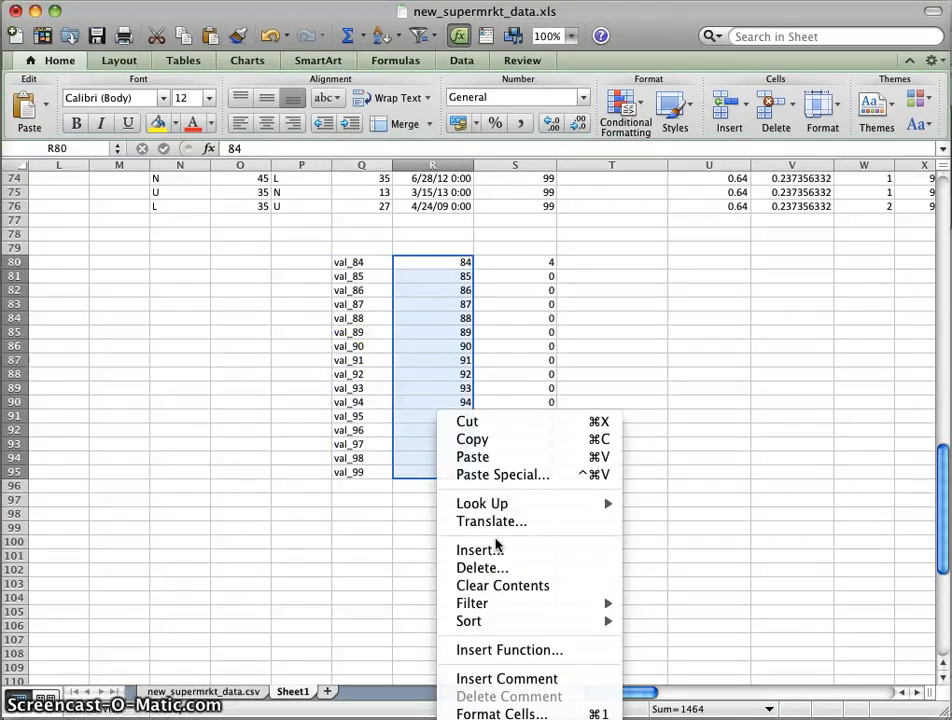
{"action": "left_click", "coordinate": [466, 566]}
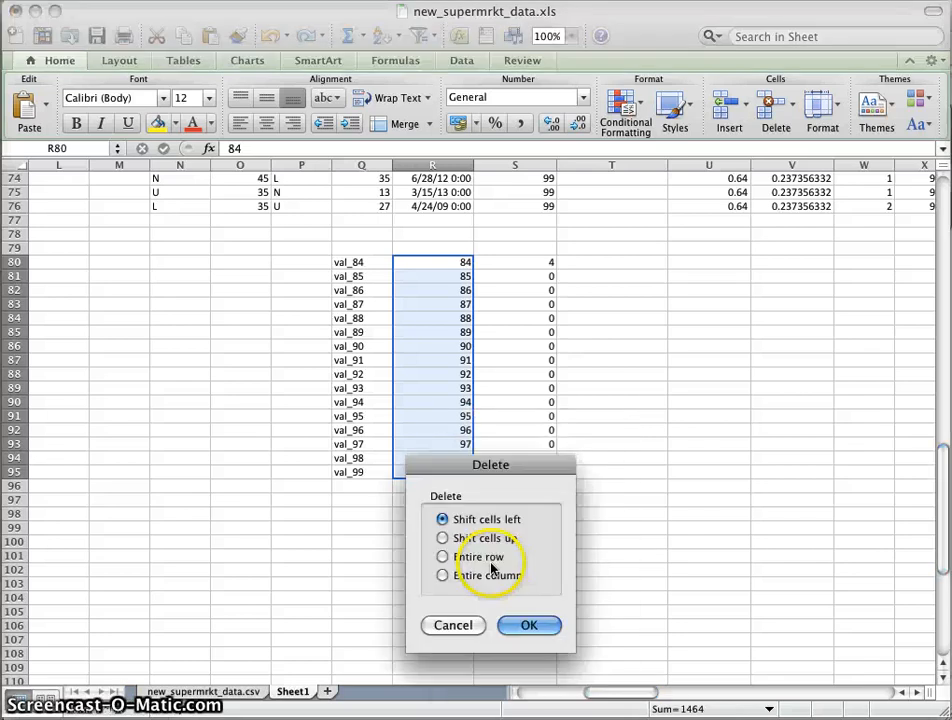
{"action": "left_click", "coordinate": [529, 625]}
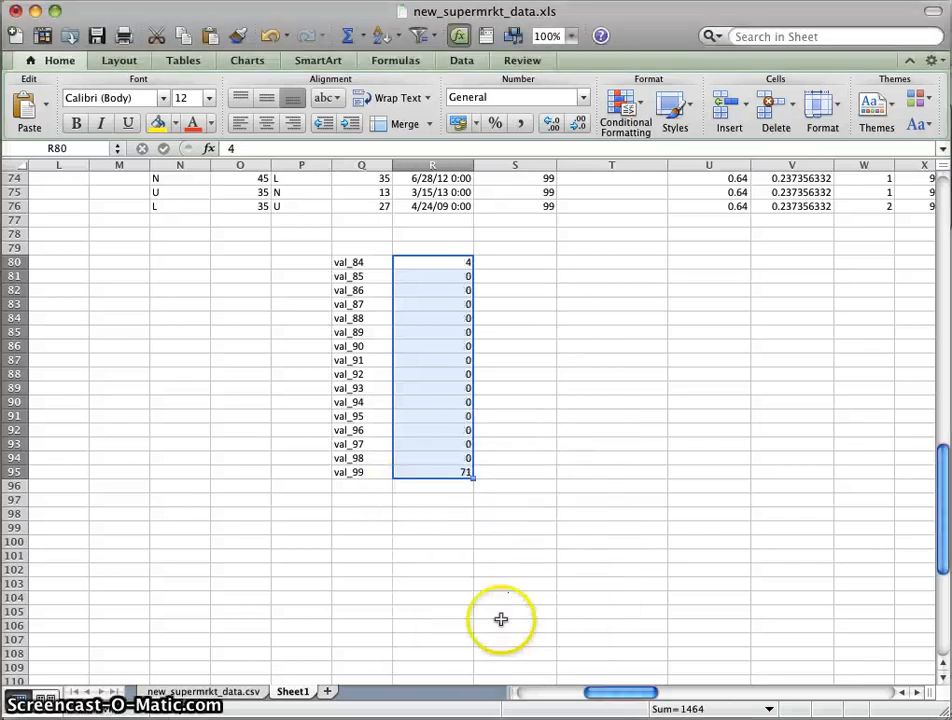
{"action": "left_click", "coordinate": [385, 334]}
Insert a column chart of the labels and frequencies in Q80:R95 and place it beside the table
{"action": "left_click_drag", "start_coordinate": [346, 264], "coordinate": [436, 474]}
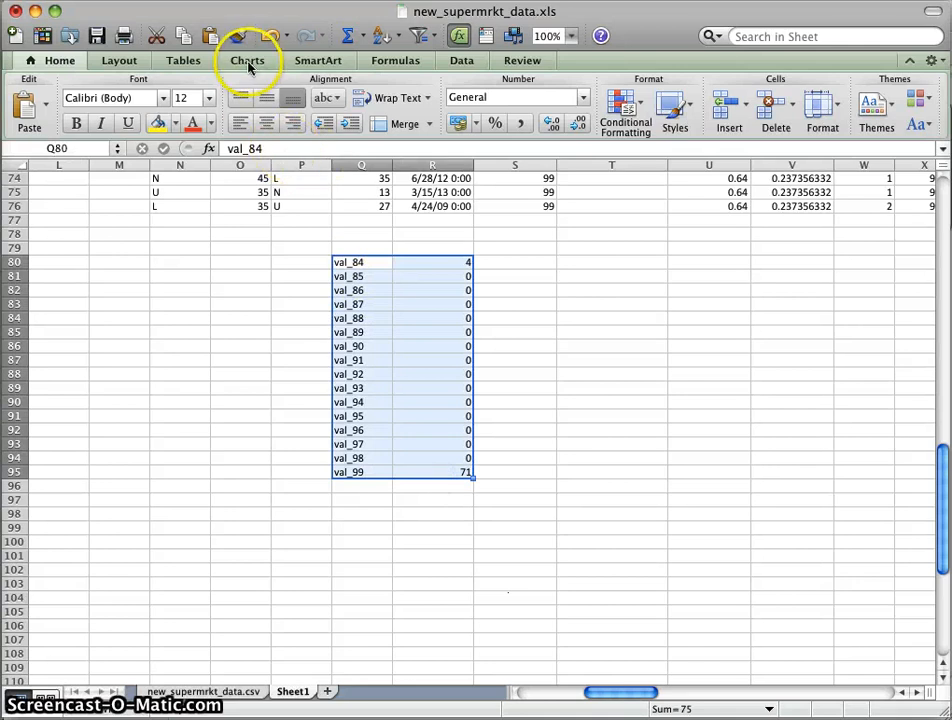
{"action": "left_click", "coordinate": [248, 62]}
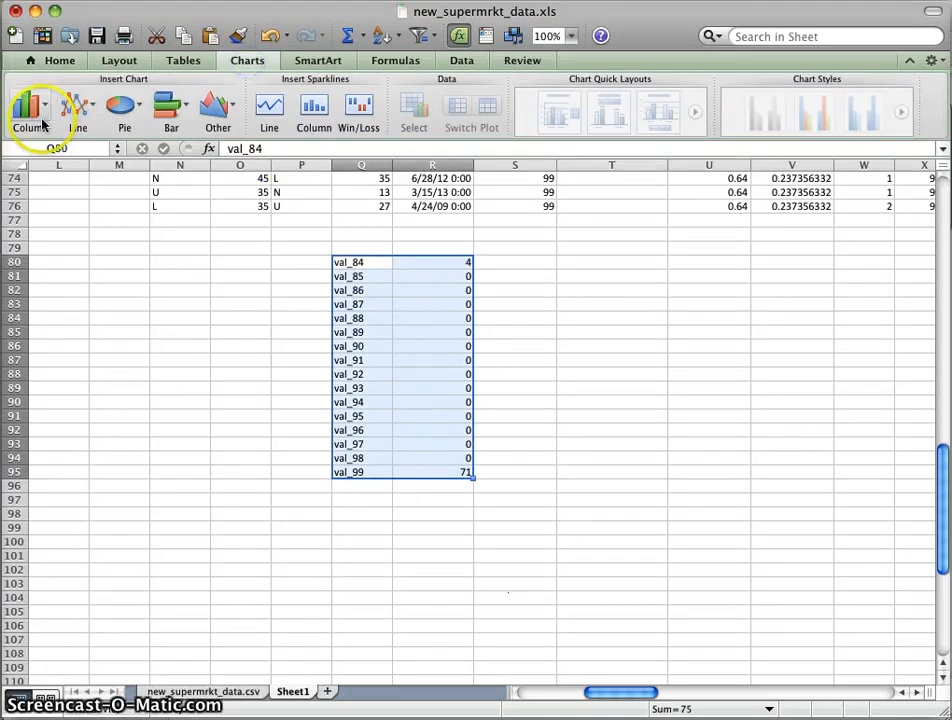
{"action": "left_click", "coordinate": [40, 118]}
{"action": "left_click", "coordinate": [31, 205]}
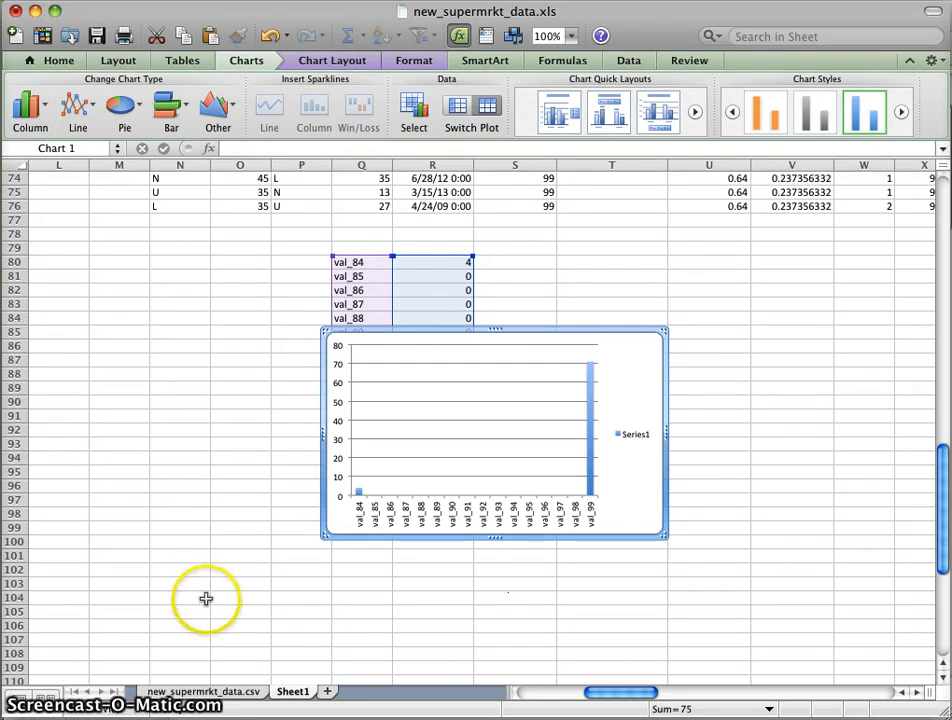
{"action": "left_click_drag", "start_coordinate": [582, 356], "coordinate": [819, 290]}
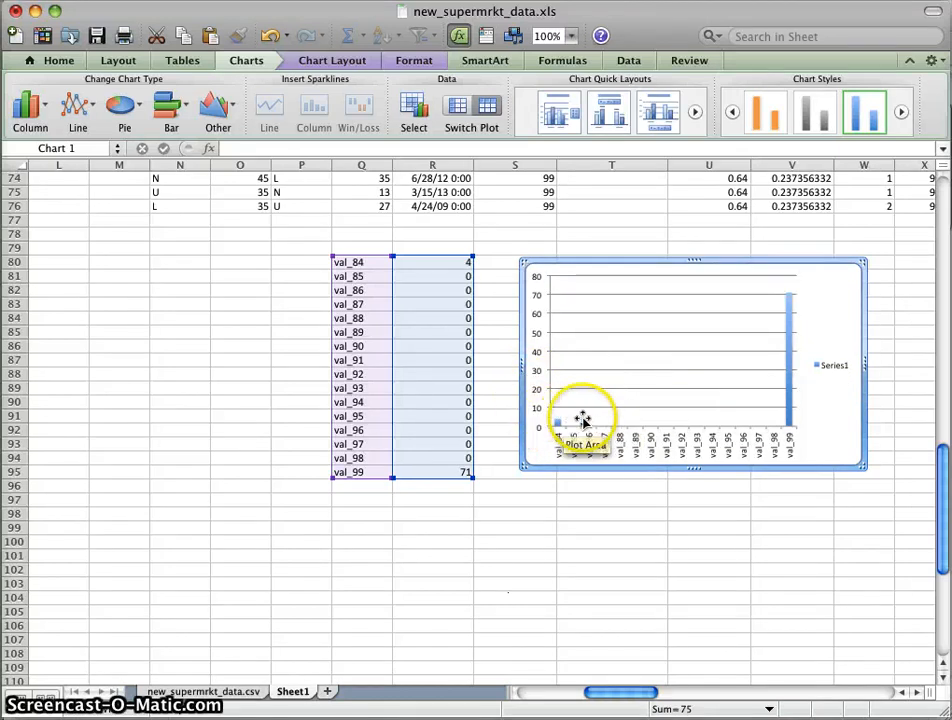
Deselect the finished chart and go back to the summary statistics in column T at the start of the sheet
{"action": "mouse_move", "coordinate": [786, 303]}
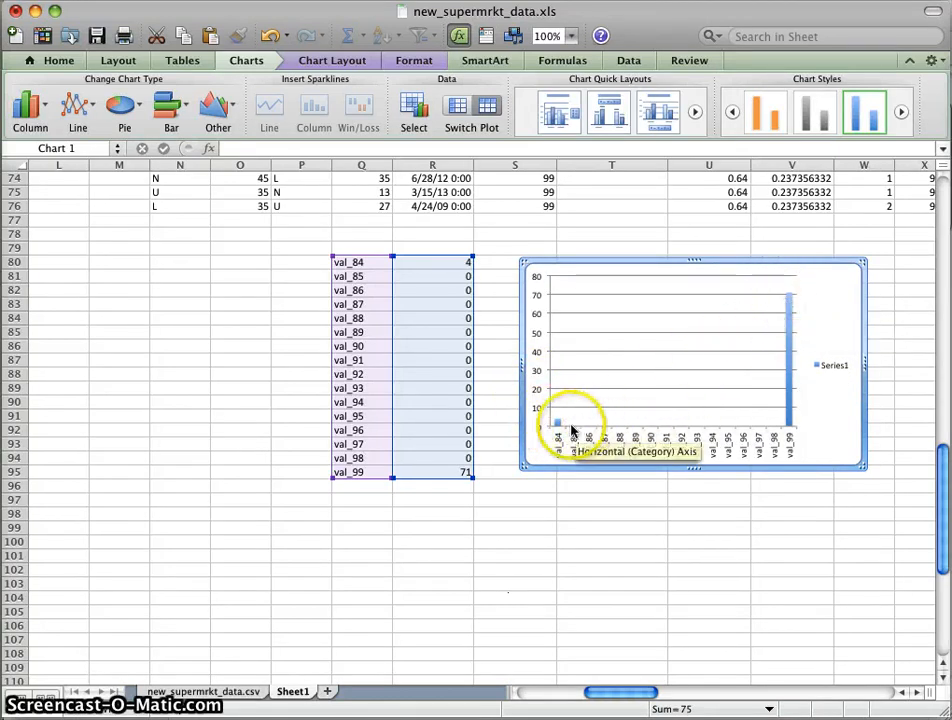
{"action": "left_click", "coordinate": [578, 555]}
{"action": "left_click", "coordinate": [467, 515]}
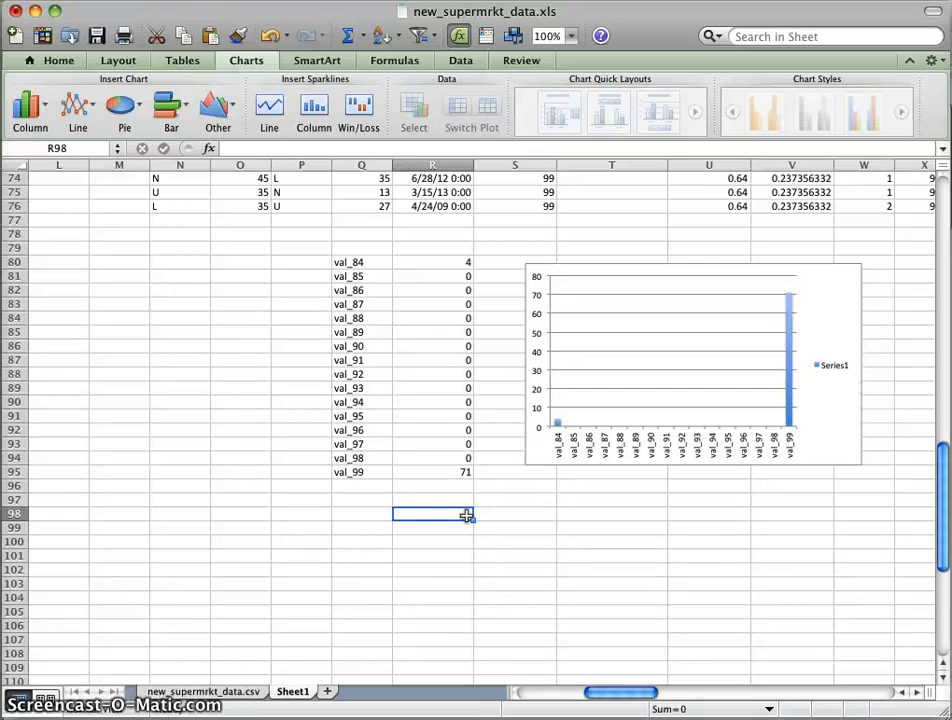
{"action": "left_click", "coordinate": [594, 225]}
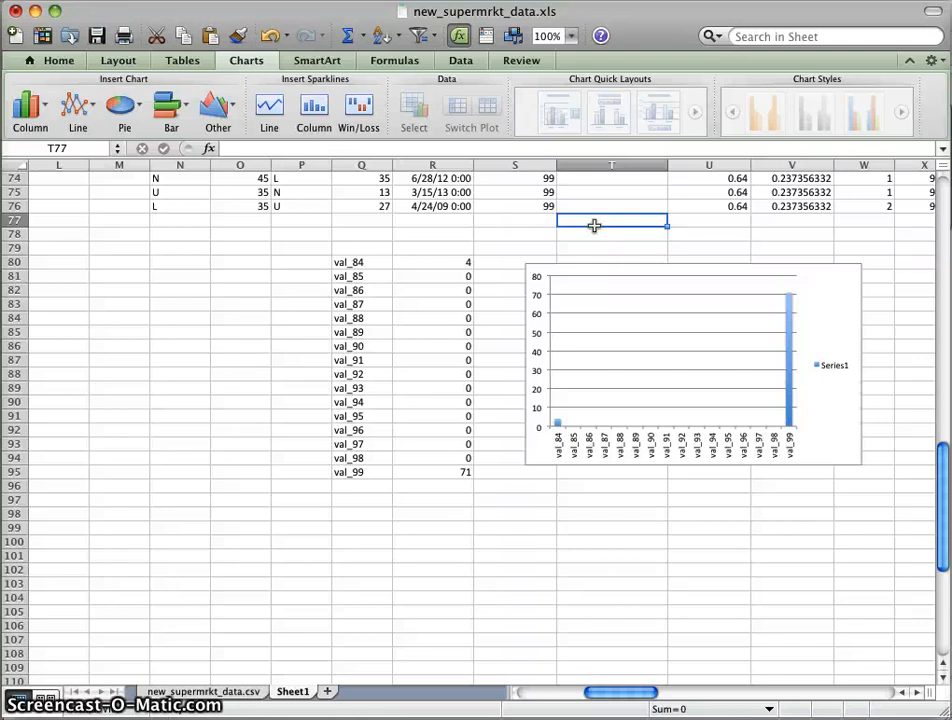
{"action": "scroll", "coordinate": [593, 225], "scroll_direction": "up", "scroll_amount": 20}
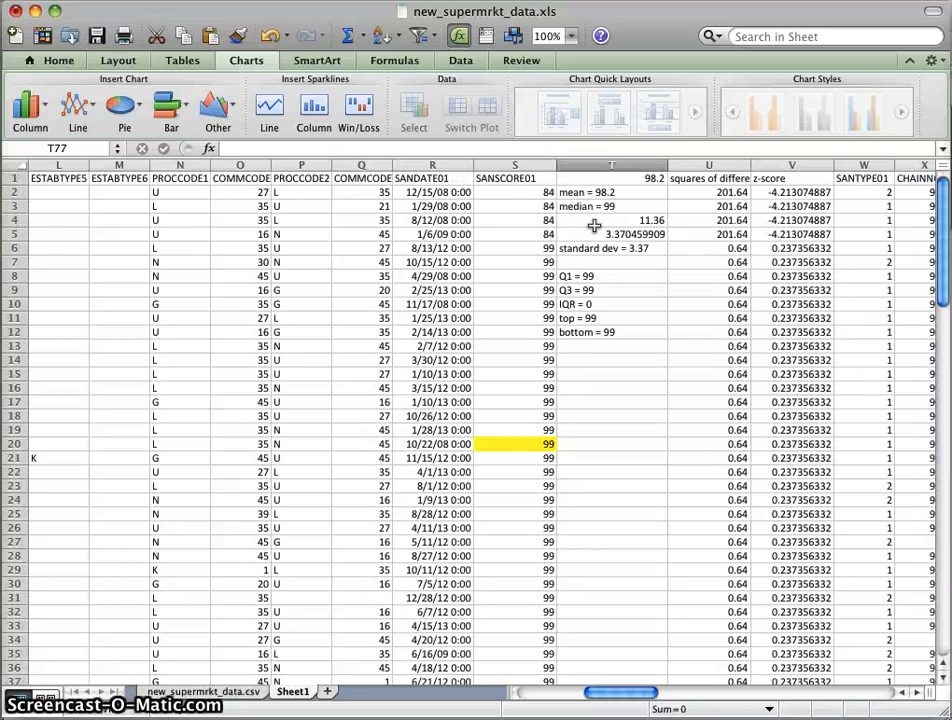
Examine the z-score formula for the first SANSCORE01 value in cell V2
{"action": "left_click", "coordinate": [606, 347]}
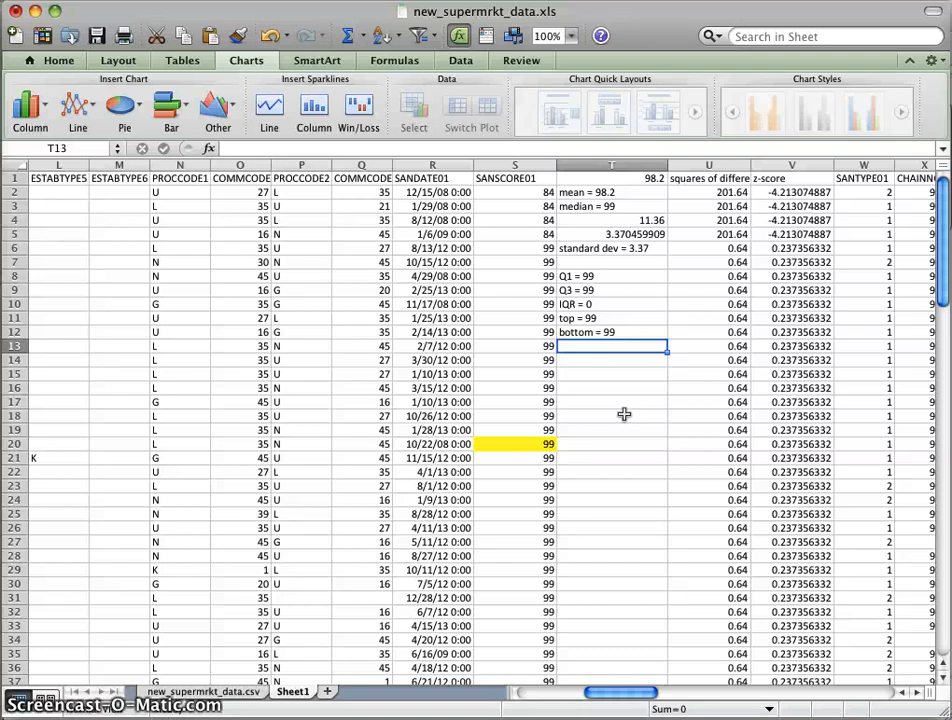
{"action": "left_click", "coordinate": [787, 191]}
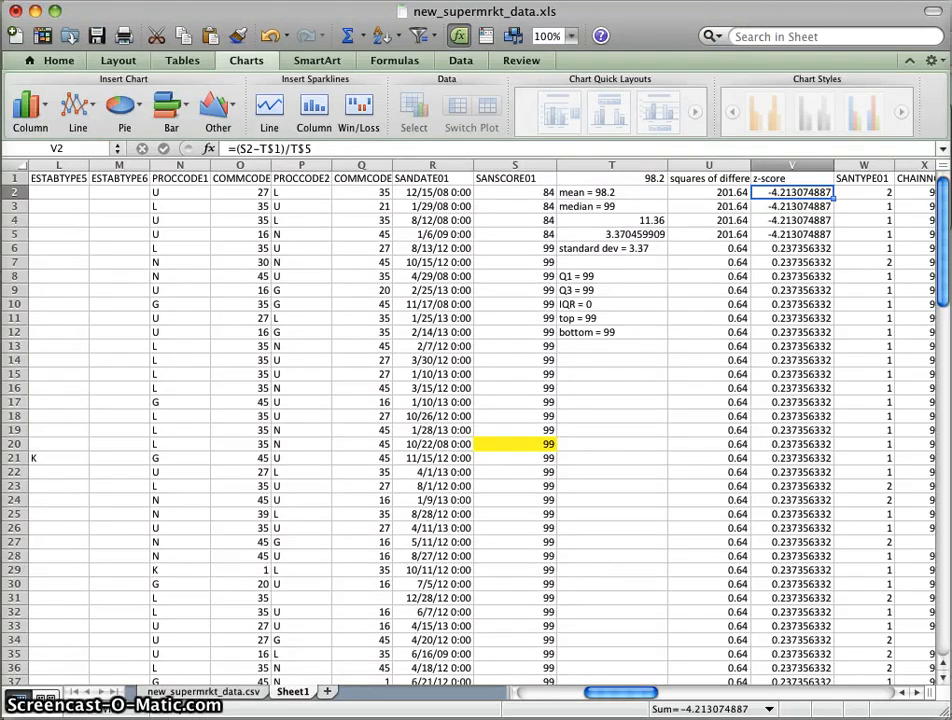
Switch to Firefox and search the web for "best on the street 2011"
{"action": "key", "text": "super+Tab"}
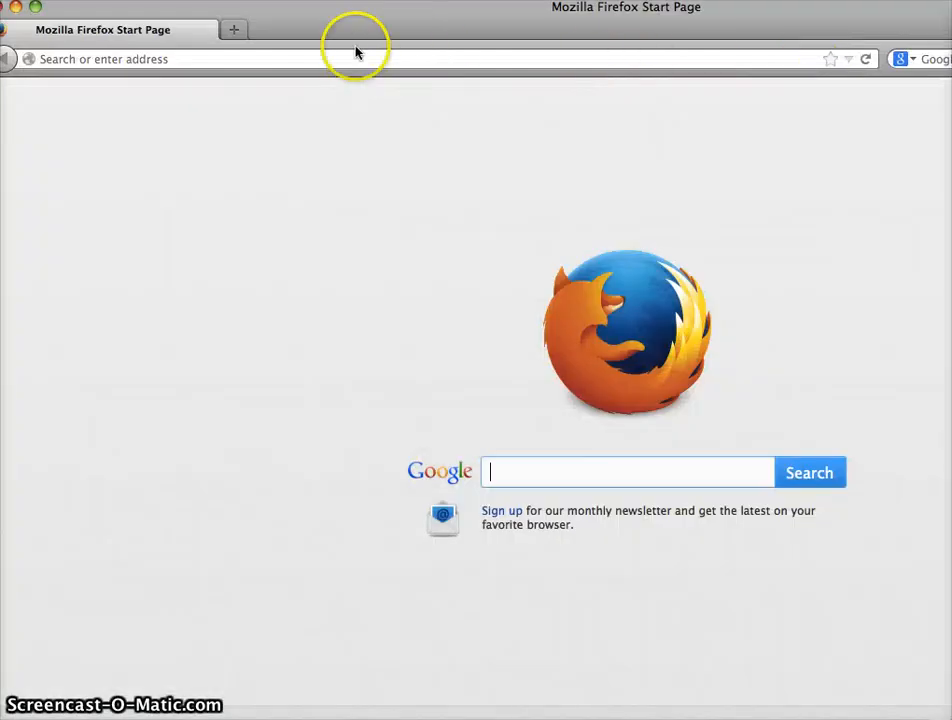
{"action": "left_click_drag", "start_coordinate": [352, 26], "coordinate": [365, 26]}
{"action": "left_click", "coordinate": [365, 61]}
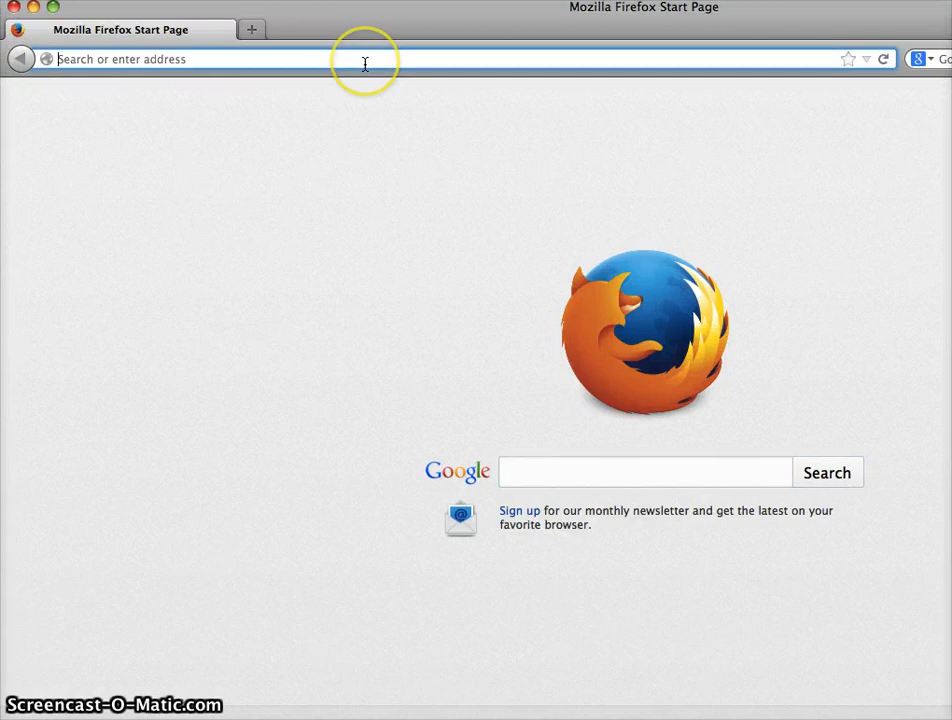
{"action": "type", "text": "best on the "}
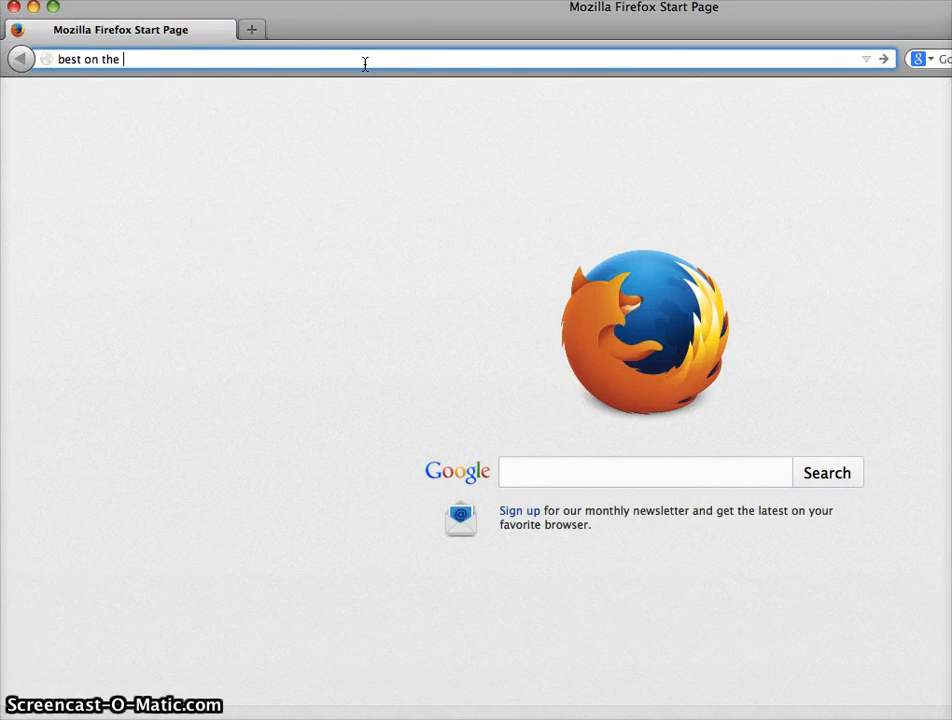
{"action": "type", "text": "street 2011"}
{"action": "key", "text": "Return"}
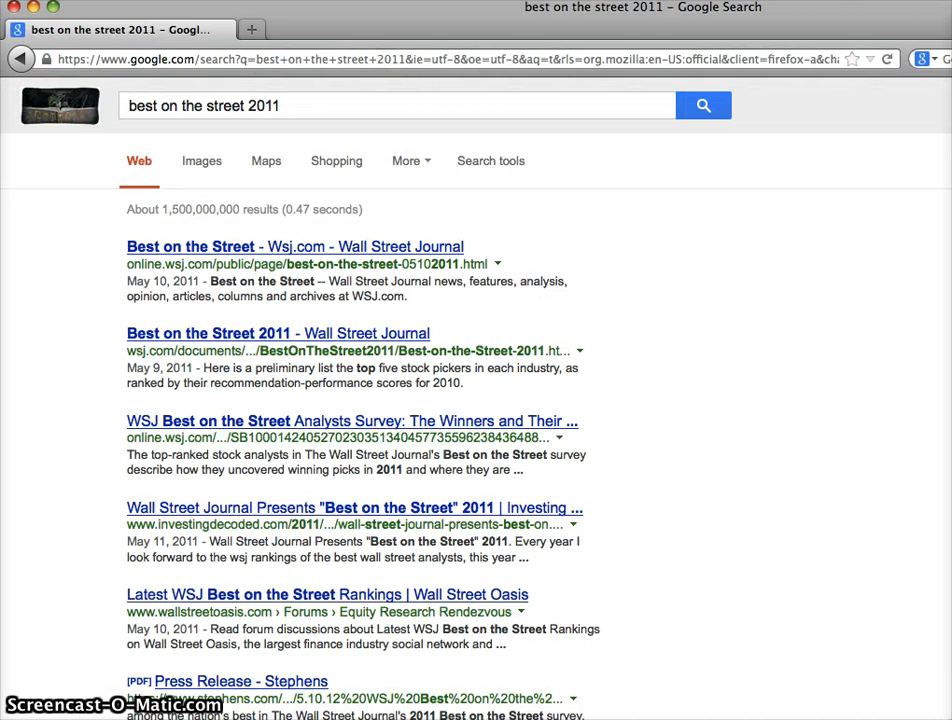
Open the "Best on the Street 2011 - Wall Street Journal" result and submit its login form with the browser window moved aside
{"action": "mouse_move", "coordinate": [951, 715]}
{"action": "left_mouse_down"}
{"action": "mouse_move", "coordinate": [867, 652]}
{"action": "mouse_move", "coordinate": [852, 674]}
{"action": "mouse_move", "coordinate": [951, 719]}
{"action": "left_mouse_up"}
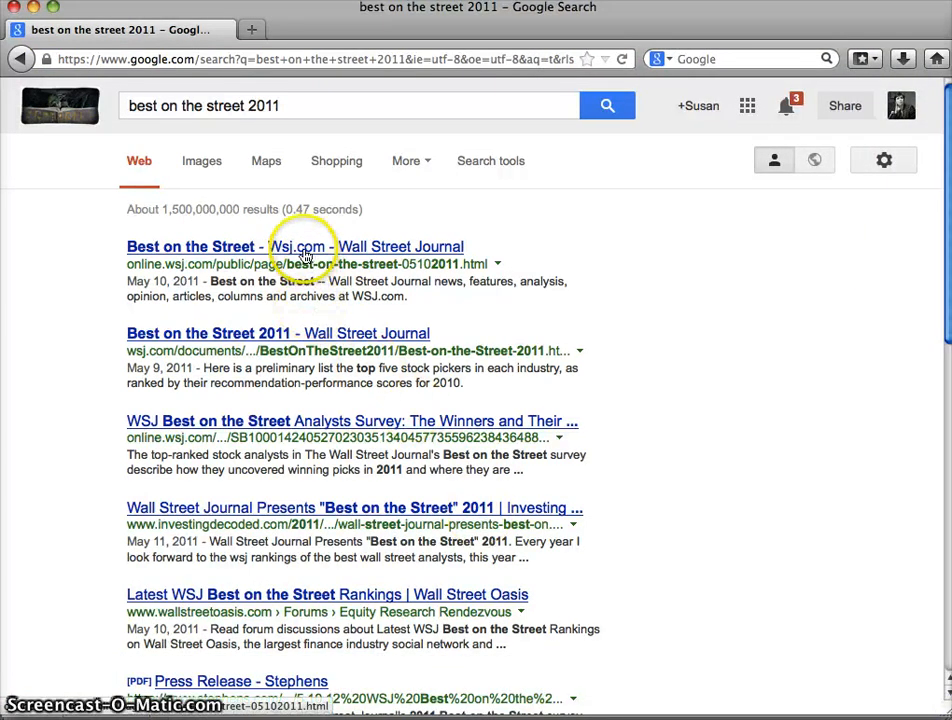
{"action": "left_click", "coordinate": [220, 334]}
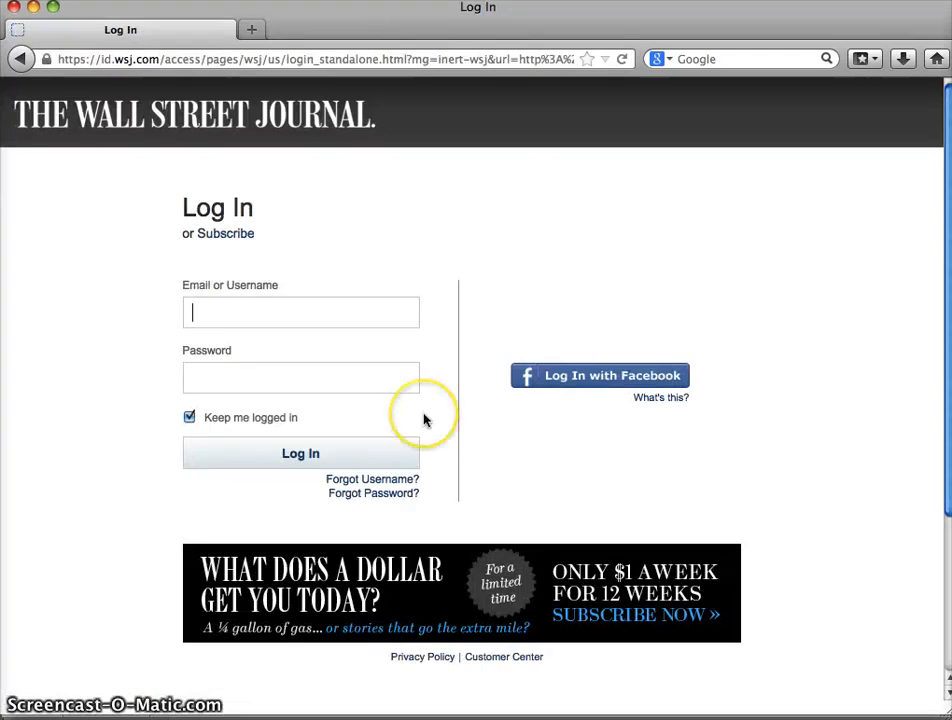
{"action": "left_click_drag", "start_coordinate": [327, 12], "coordinate": [951, 185]}
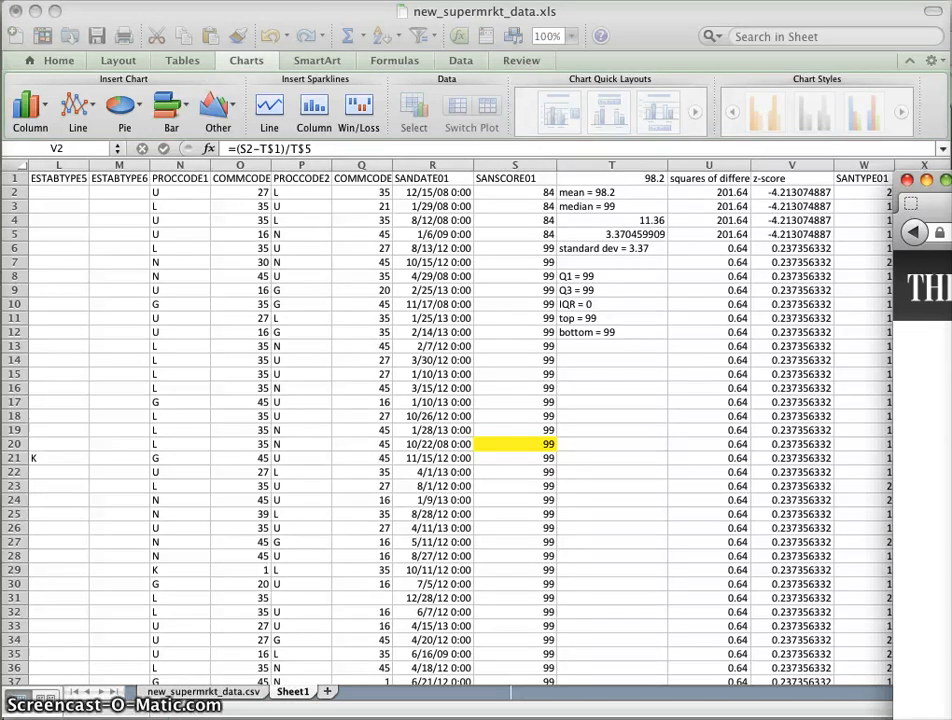
{"action": "key", "text": "Return"}
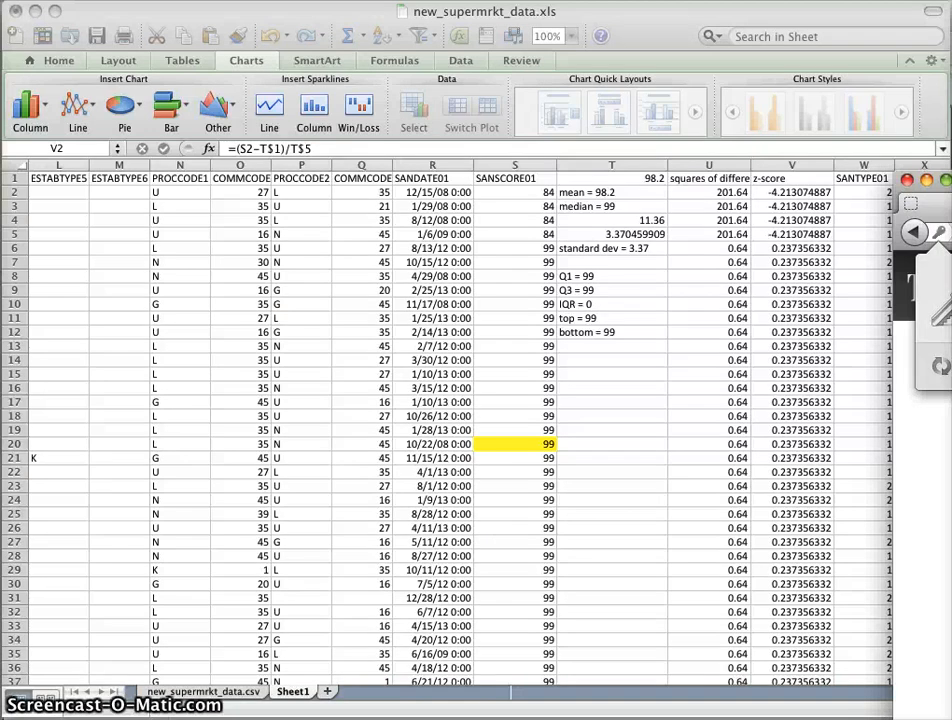
Return to the web search results and bring the browser window back into view over the spreadsheet
{"action": "left_click", "coordinate": [920, 229]}
{"action": "left_click", "coordinate": [913, 232]}
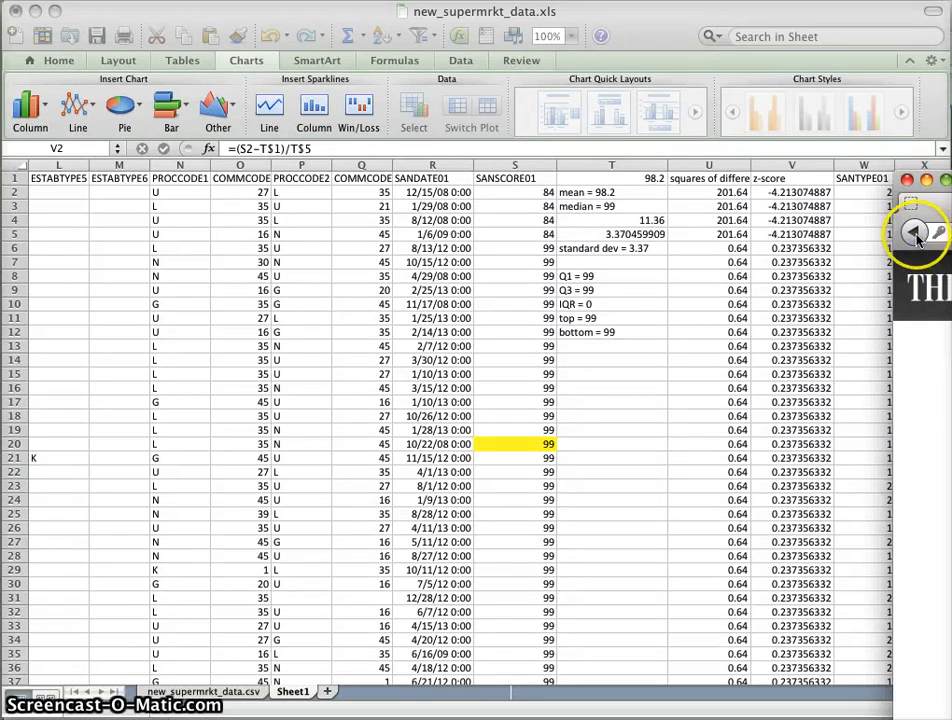
{"action": "left_click_drag", "start_coordinate": [950, 180], "coordinate": [928, 124]}
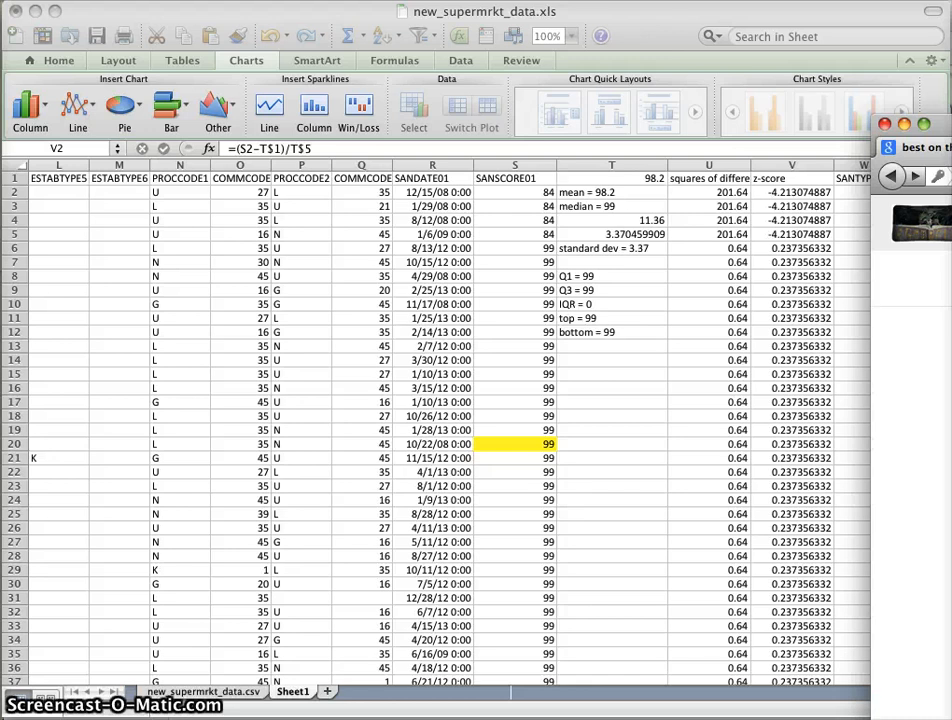
{"action": "left_click_drag", "start_coordinate": [928, 124], "coordinate": [330, 108]}
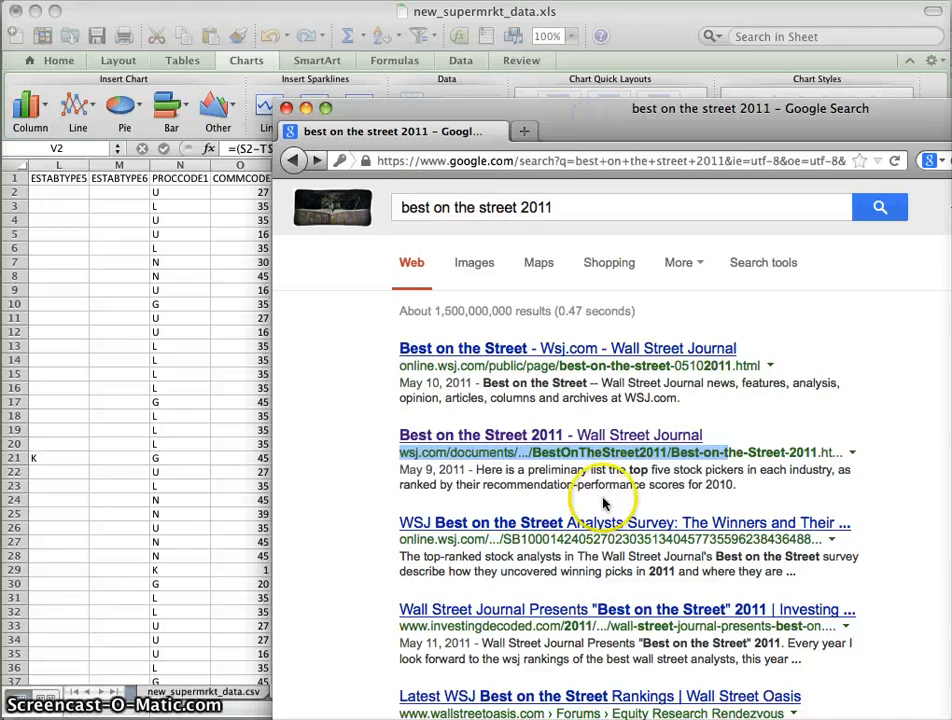
Try to load the second result's copied address with graphicsweb.wsj.com in place of wsj.com/documents/..., and close the browser window
{"action": "left_click_drag", "start_coordinate": [840, 455], "coordinate": [476, 165]}
{"action": "left_click", "coordinate": [451, 163]}
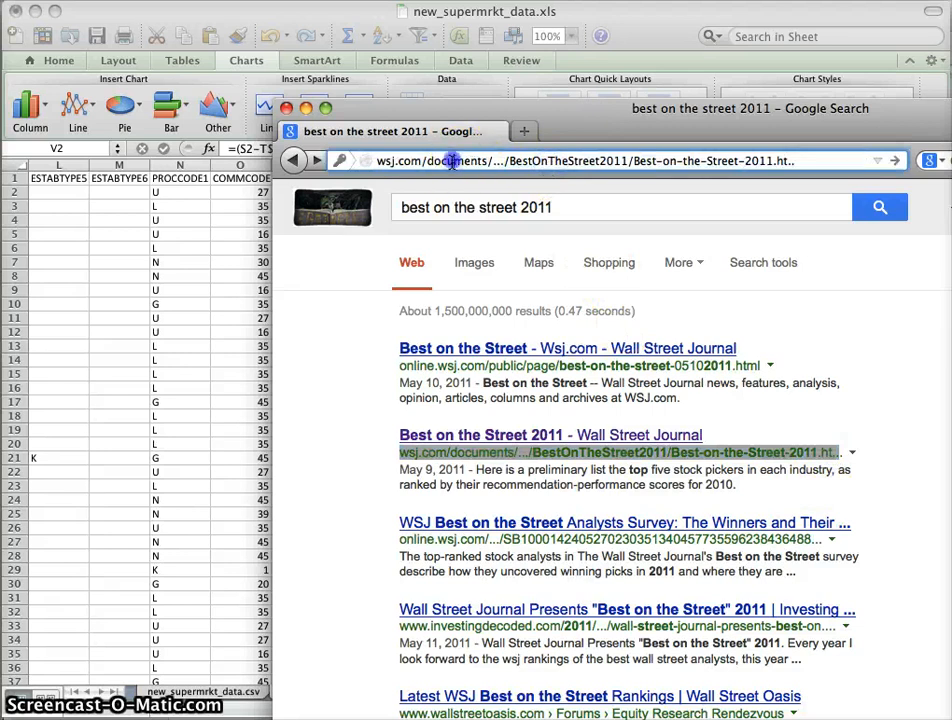
{"action": "key", "text": "Right"}
{"action": "key", "text": "Right"}
{"action": "key", "text": "Right"}
{"action": "key", "text": "Right"}
{"action": "key", "text": "Right"}
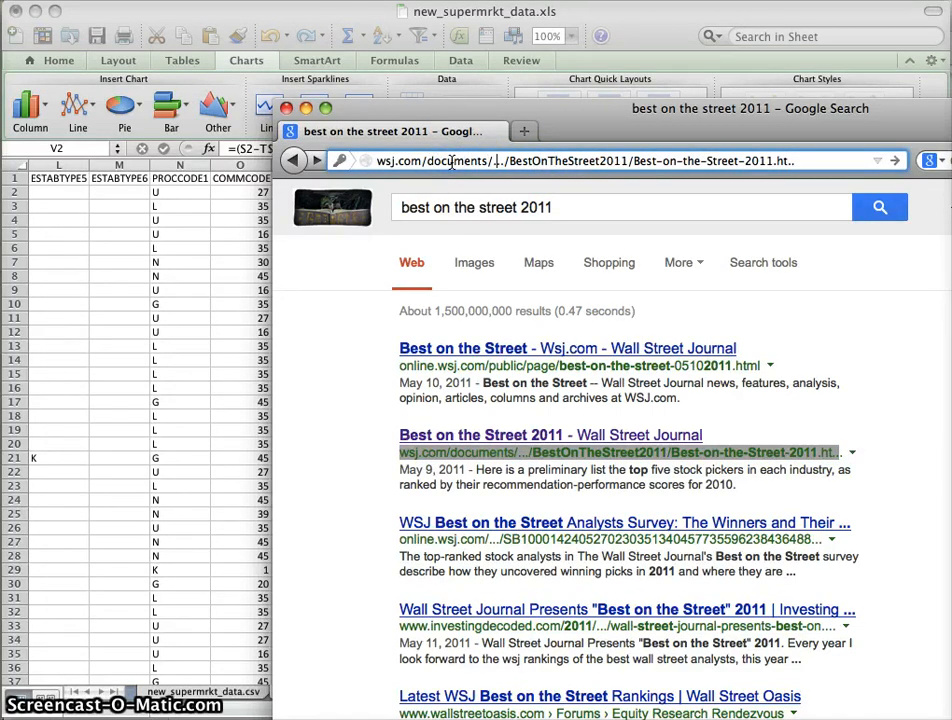
{"action": "key", "text": "shift+Right"}
{"action": "key", "text": "shift+Right"}
{"action": "key", "text": "shift+Right"}
{"action": "key", "text": "shift+Right"}
{"action": "key", "text": "shift+Right"}
{"action": "key", "text": "shift+Left"}
{"action": "key", "text": "shift+Left"}
{"action": "key", "text": "shift+Left"}
{"action": "key", "text": "shift+Left"}
{"action": "key", "text": "shift+Left"}
{"action": "key", "text": "shift+Left"}
{"action": "key", "text": "shift+Left"}
{"action": "key", "text": "shift+Left"}
{"action": "key", "text": "shift+Left"}
{"action": "key", "text": "shift+Left"}
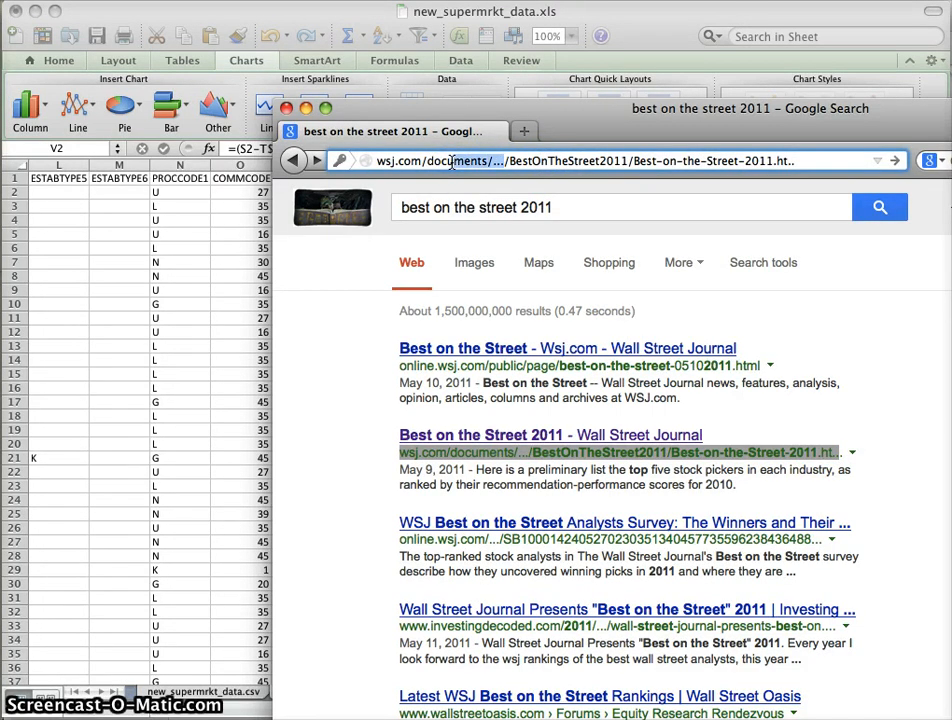
{"action": "key", "text": "shift+Left"}
{"action": "key", "text": "shift+Left"}
{"action": "key", "text": "shift+Left"}
{"action": "key", "text": "shift+Left"}
{"action": "key", "text": "shift+Left"}
{"action": "key", "text": "shift+Left"}
{"action": "key", "text": "shift+Left"}
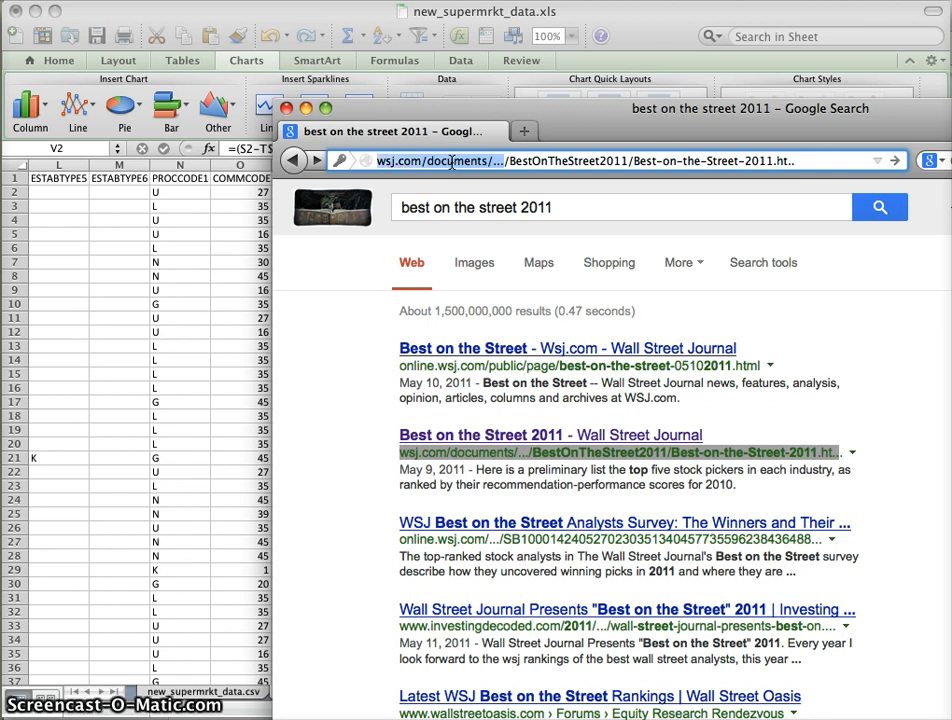
{"action": "type", "text": "graphicsweb.wsj."}
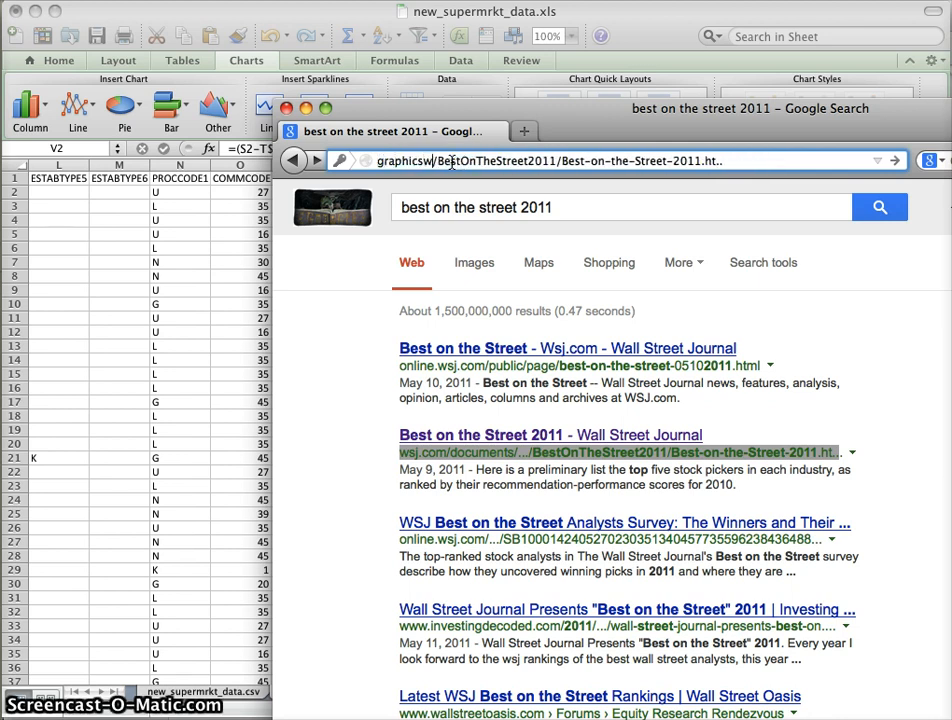
{"action": "type", "text": "com"}
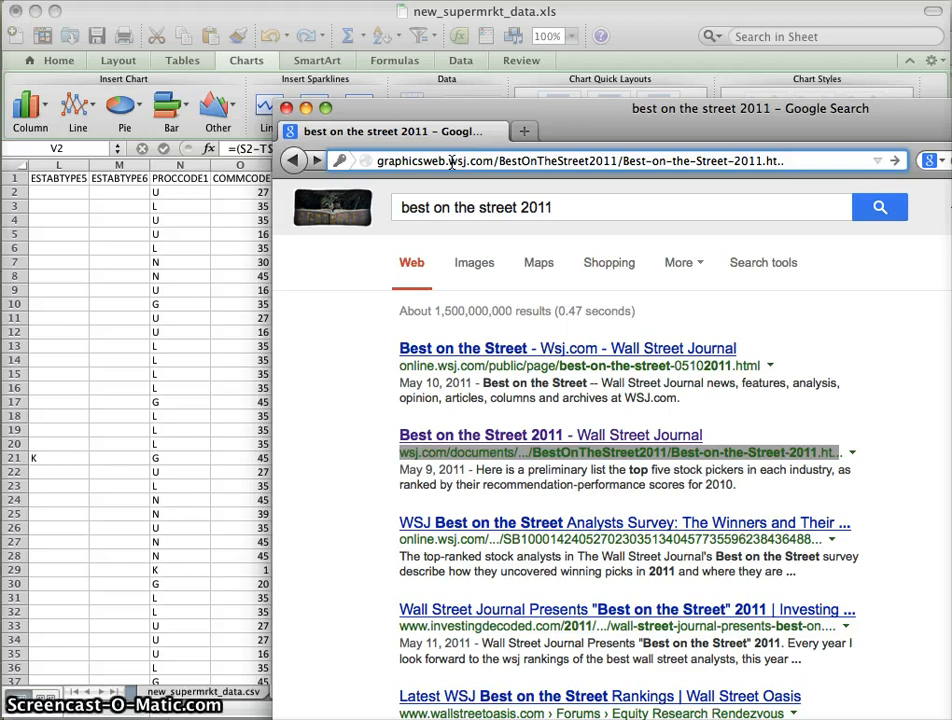
{"action": "key", "text": "Return"}
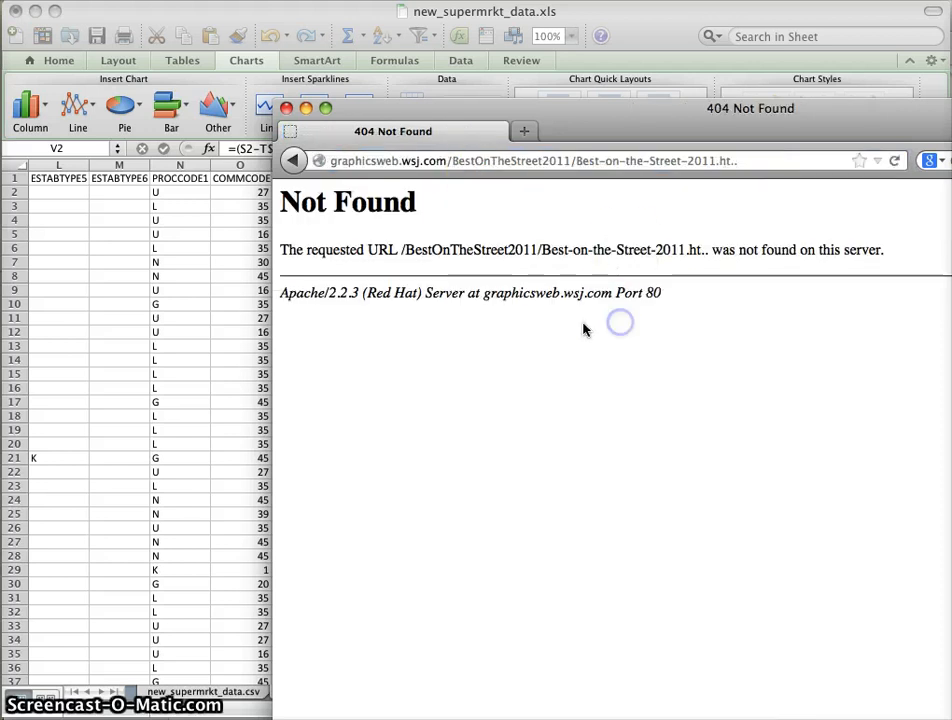
{"action": "left_click", "coordinate": [286, 110]}
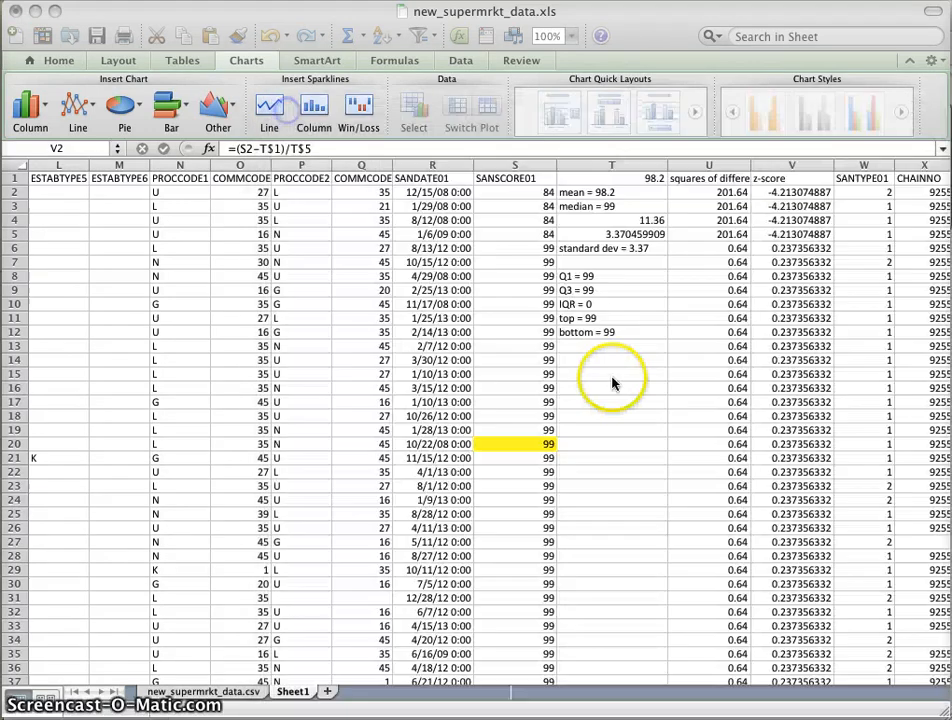